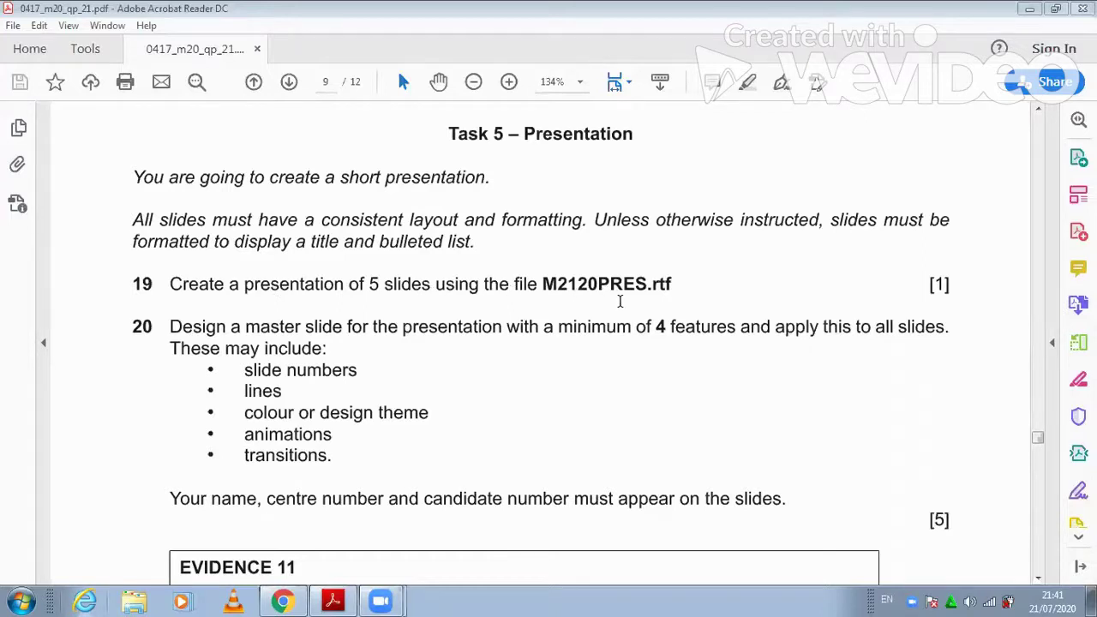
Launch PowerPoint 2010 and open M2120PRES from the 03_0417_21_March 2020 folder, showing All Files
left_click(21, 601)
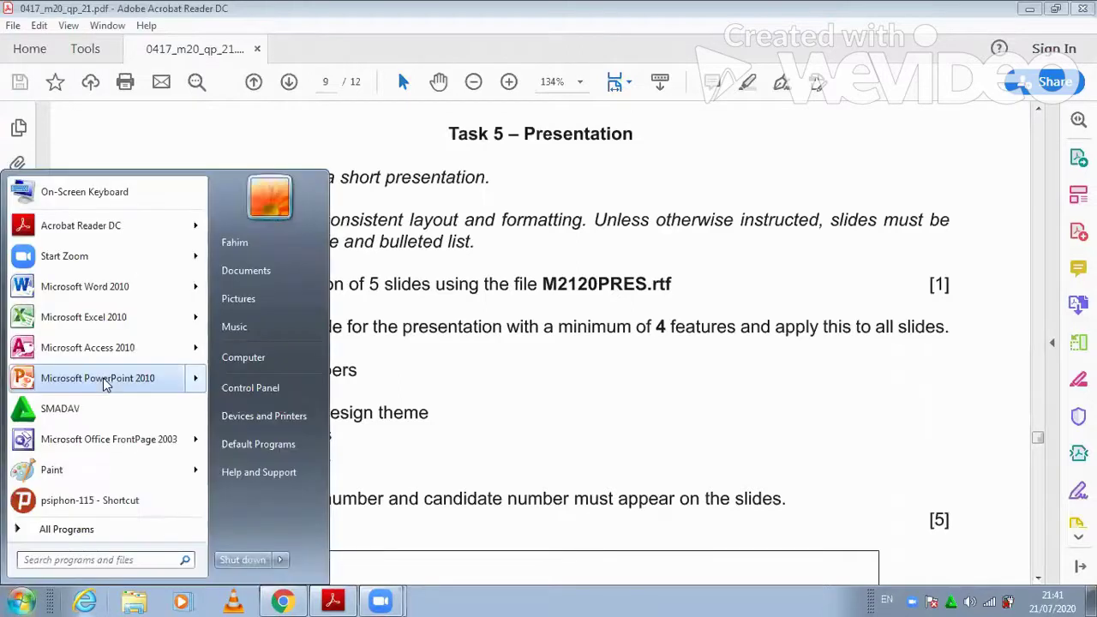
left_click(105, 379)
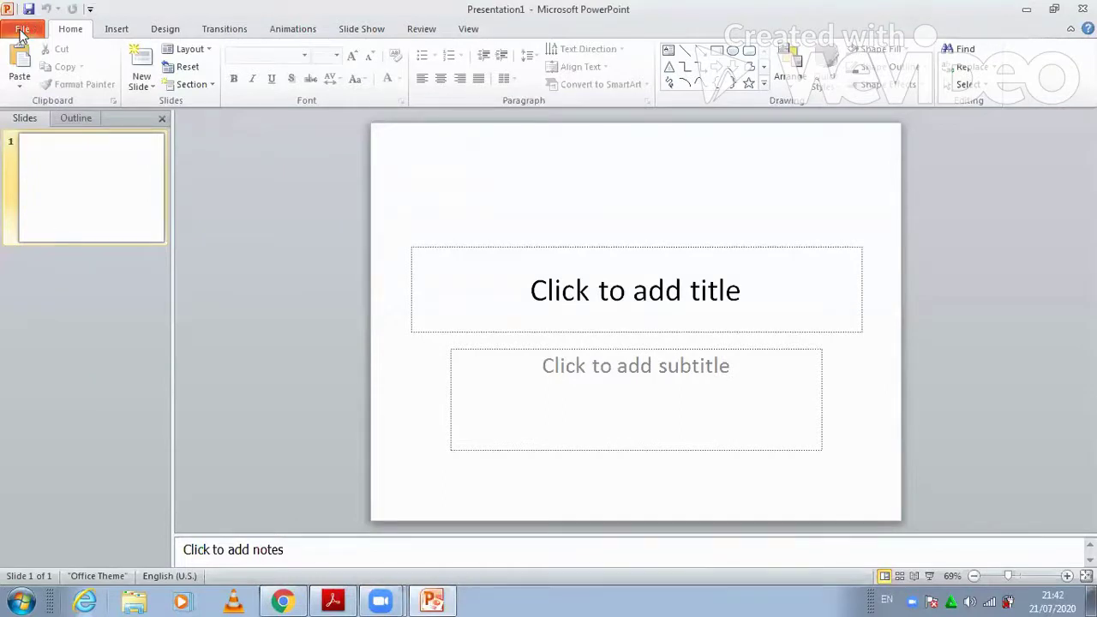
left_click(21, 33)
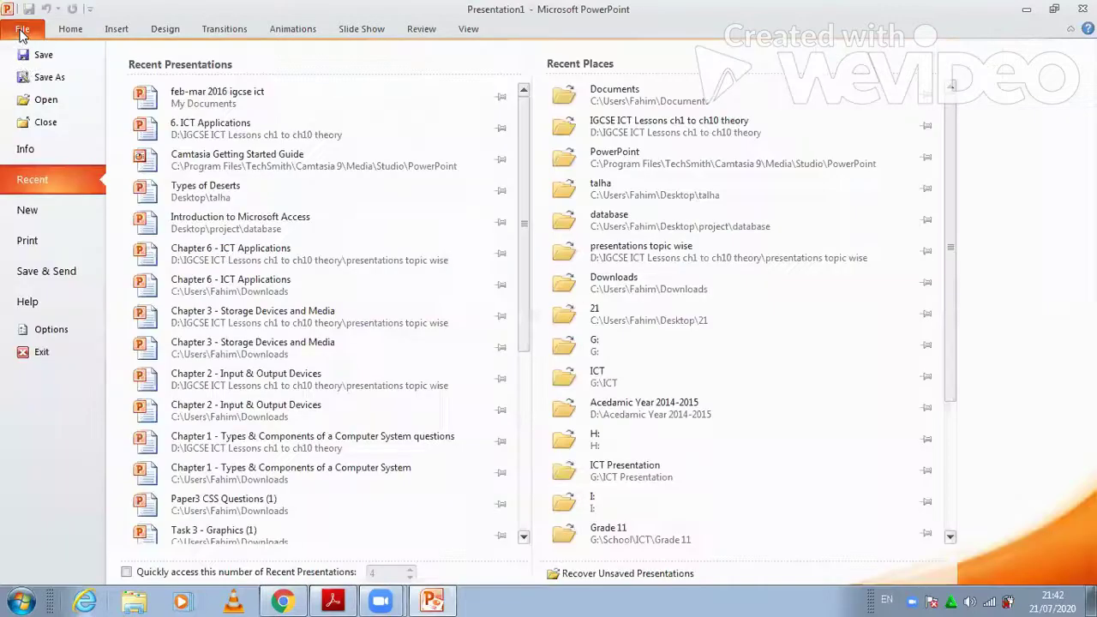
left_click(39, 103)
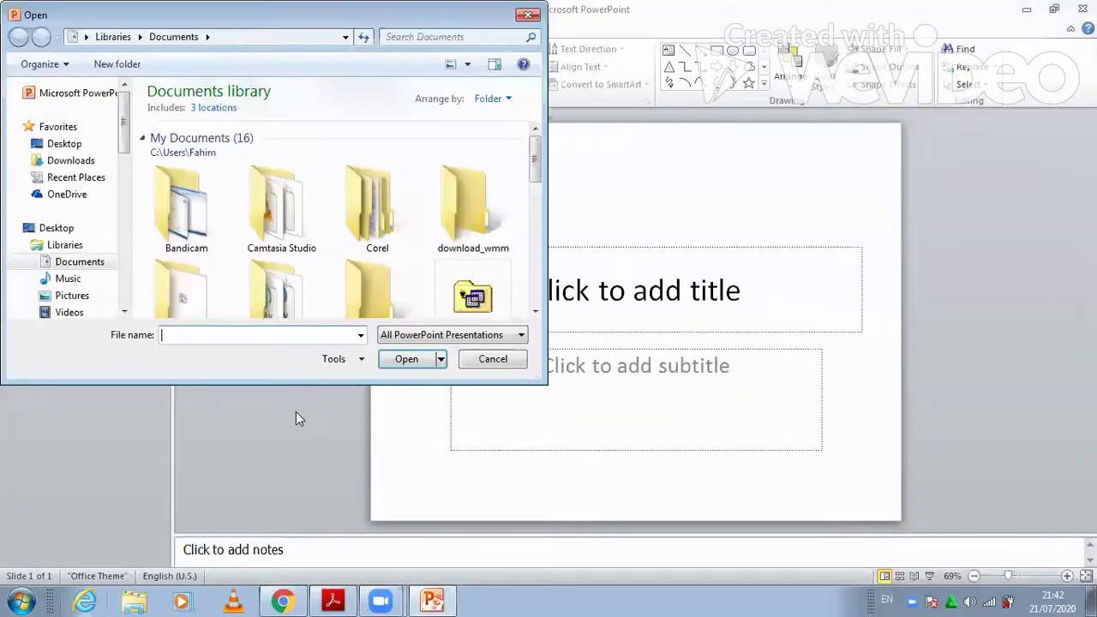
left_click(66, 143)
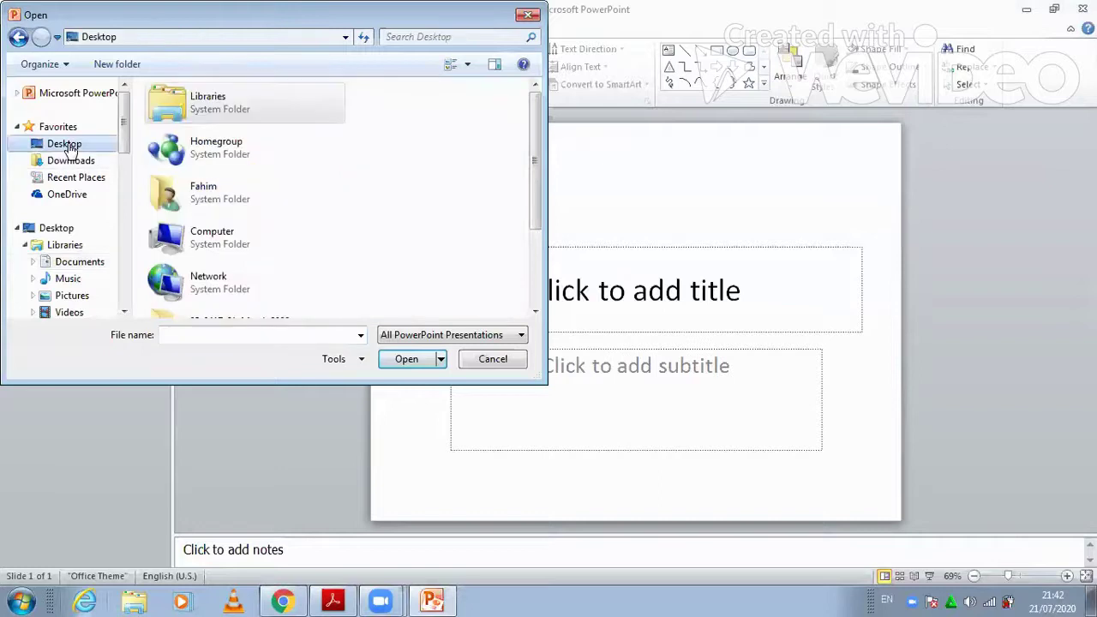
scroll(529, 226, "down", 3)
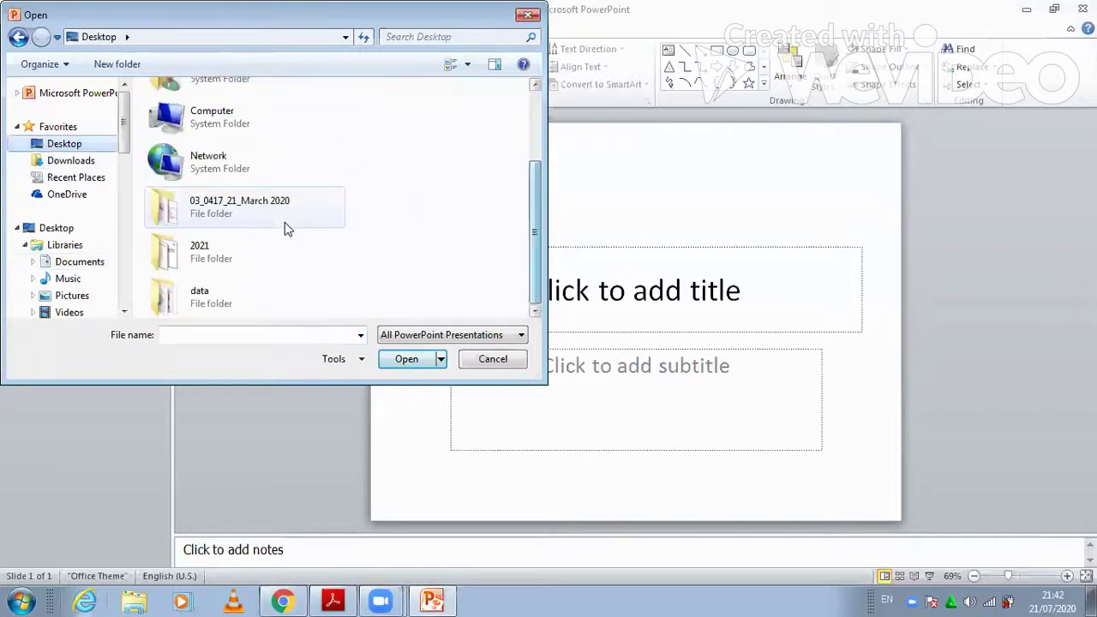
left_click(228, 208)
left_click(396, 360)
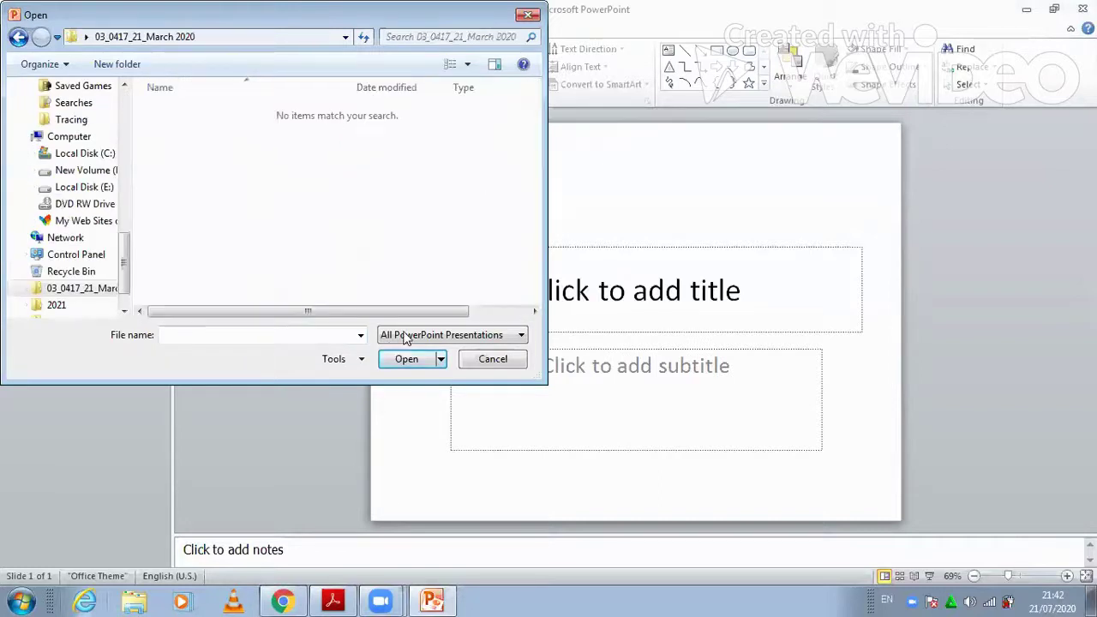
key("alt+Down")
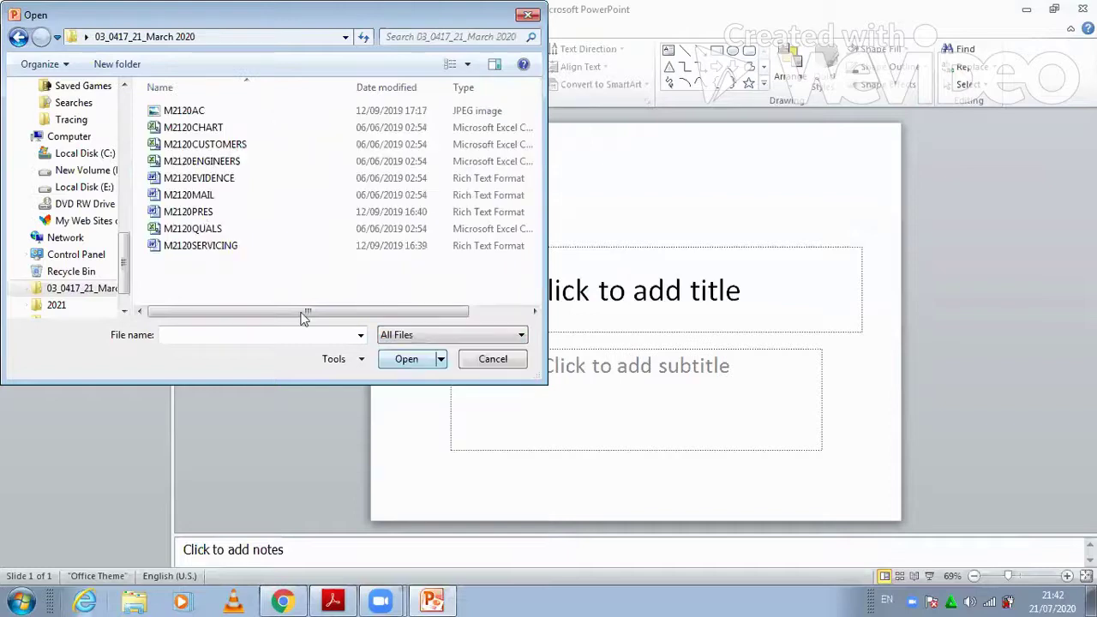
left_click(401, 349)
left_click(205, 215)
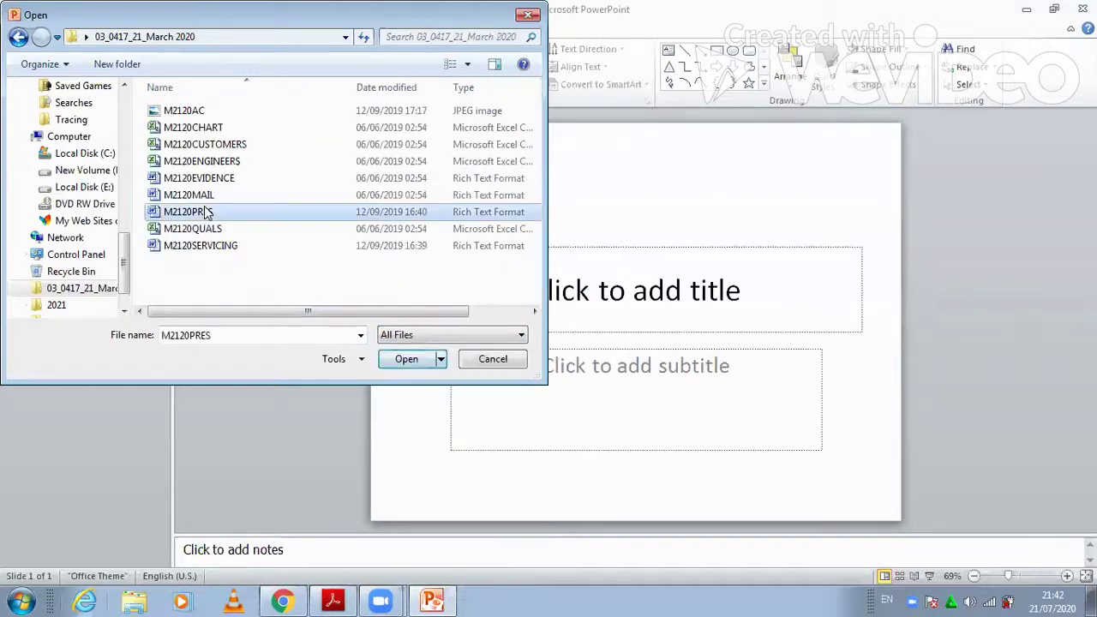
left_click(399, 364)
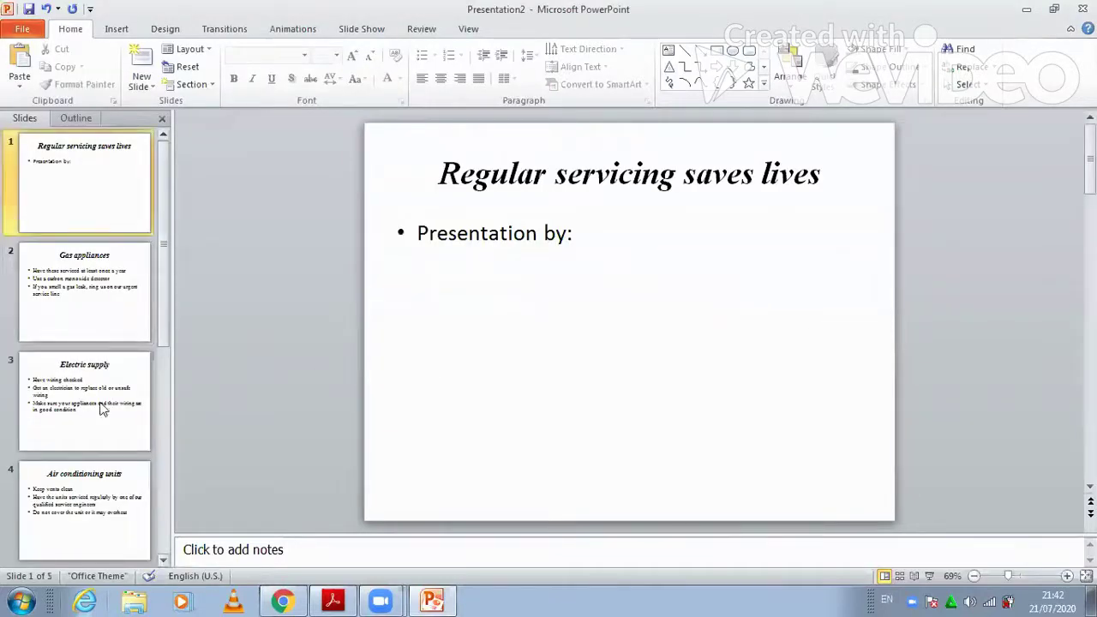
scroll(167, 522, "down", 2)
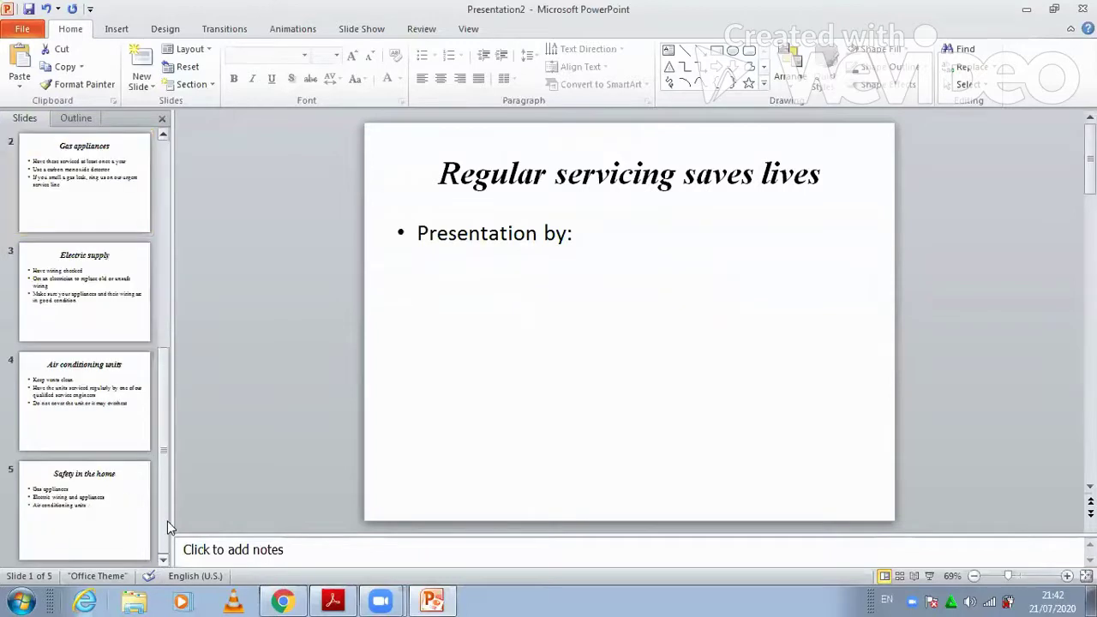
scroll(194, 267, "up", 2)
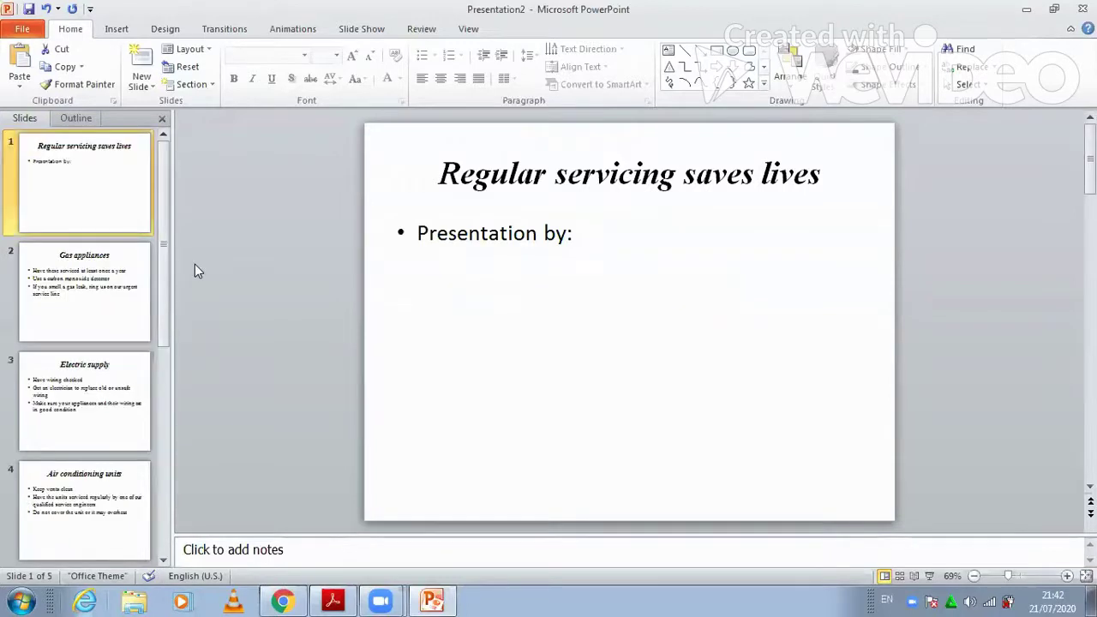
left_click(334, 601)
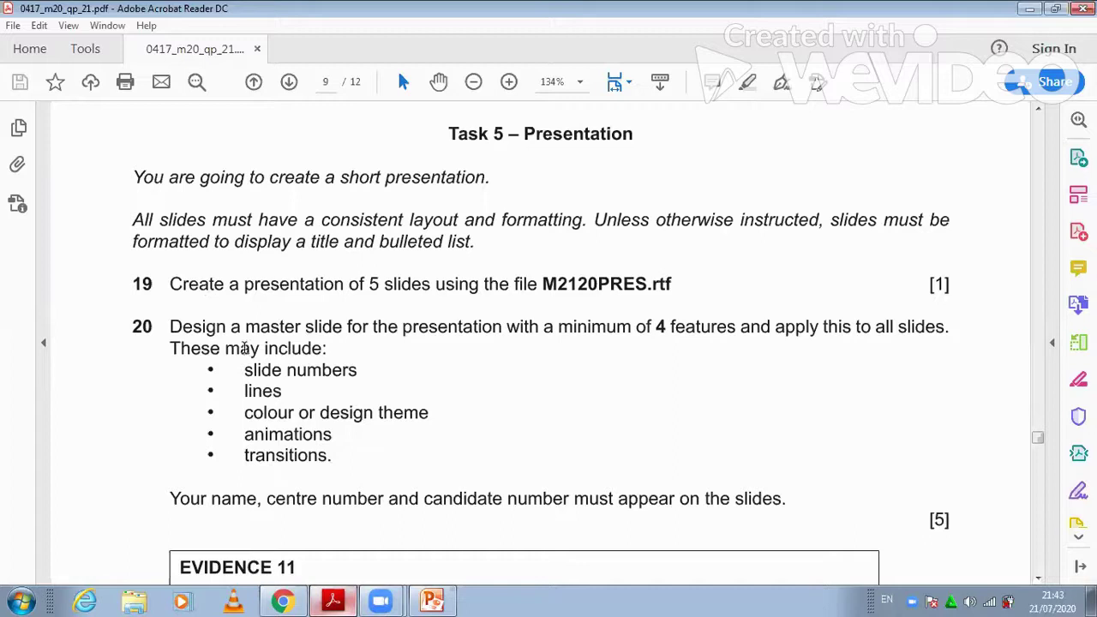
left_click(433, 600)
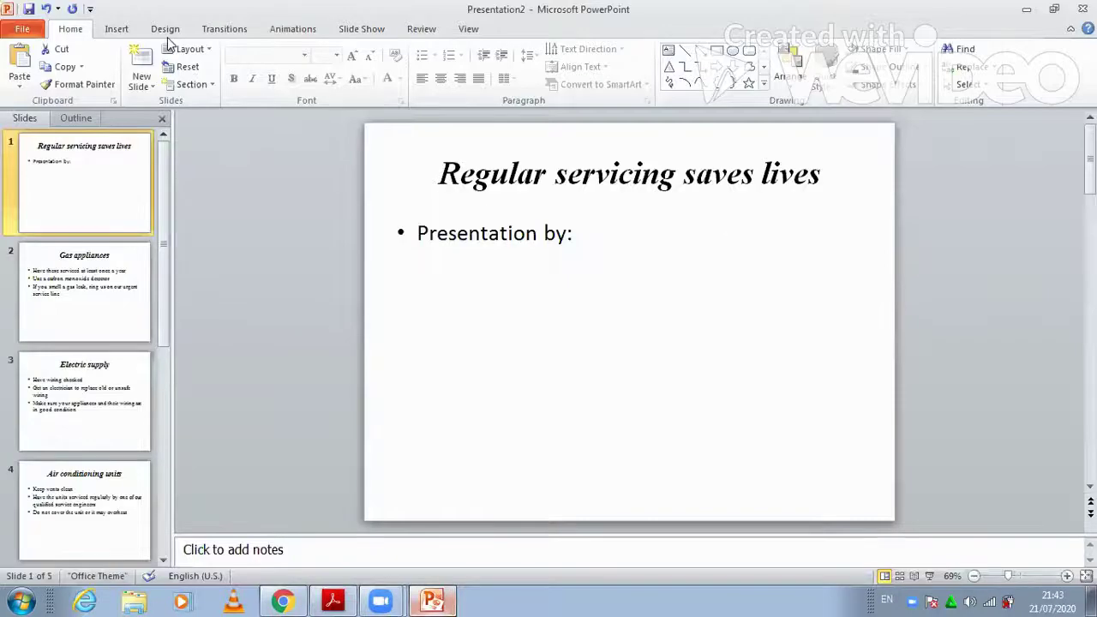
In Slide Master view, select the top master slide and bring up its Header and Footer settings
left_click(462, 31)
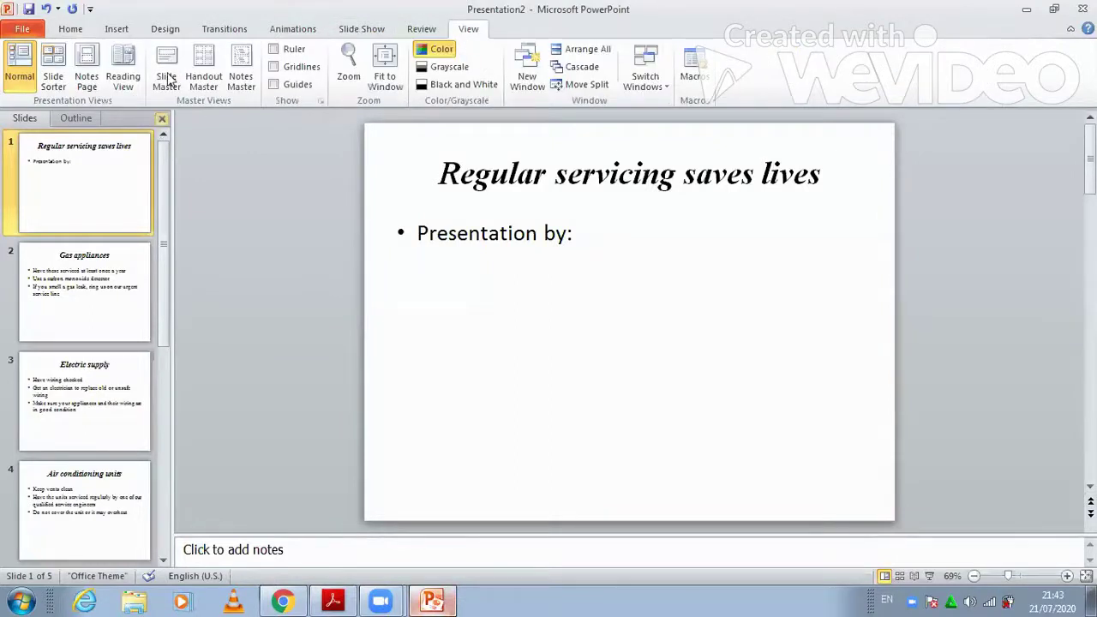
left_click(167, 80)
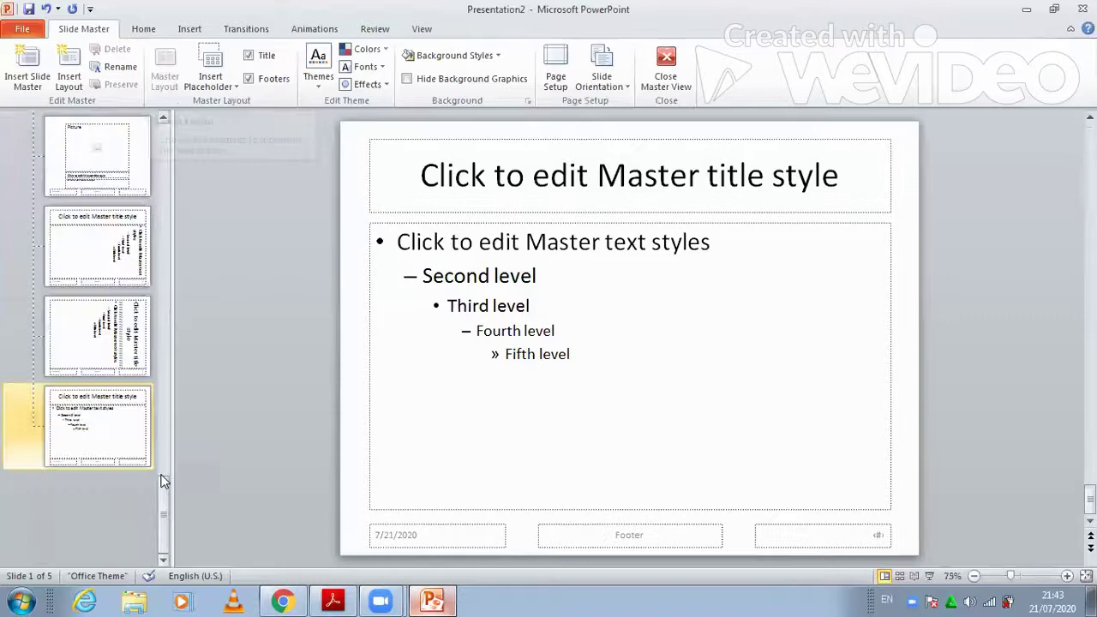
left_click_drag(165, 499, 169, 137)
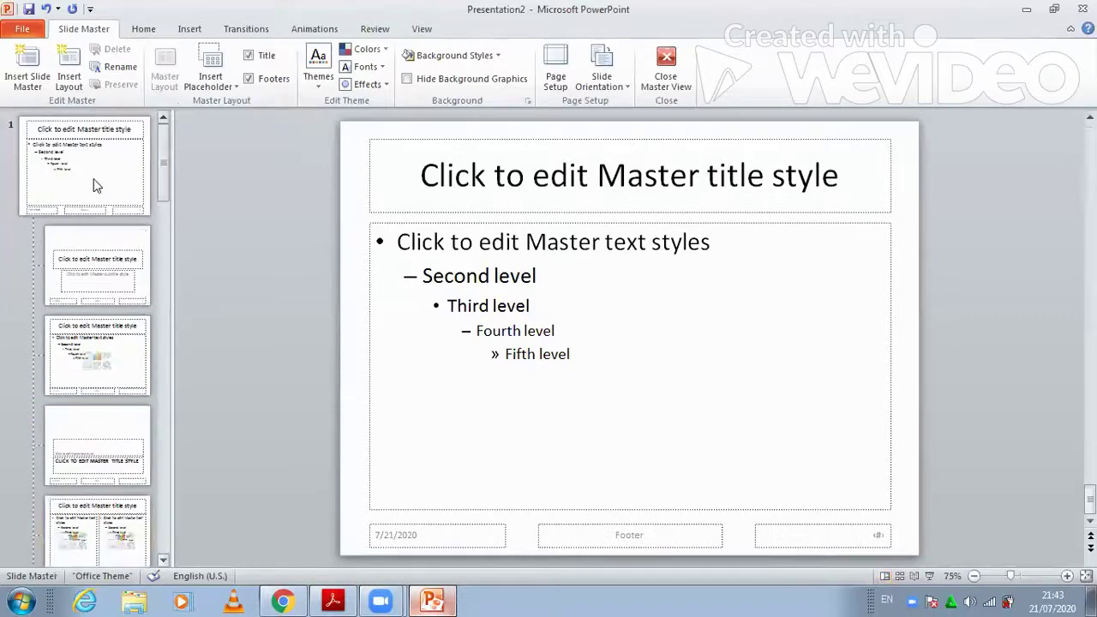
left_click(97, 187)
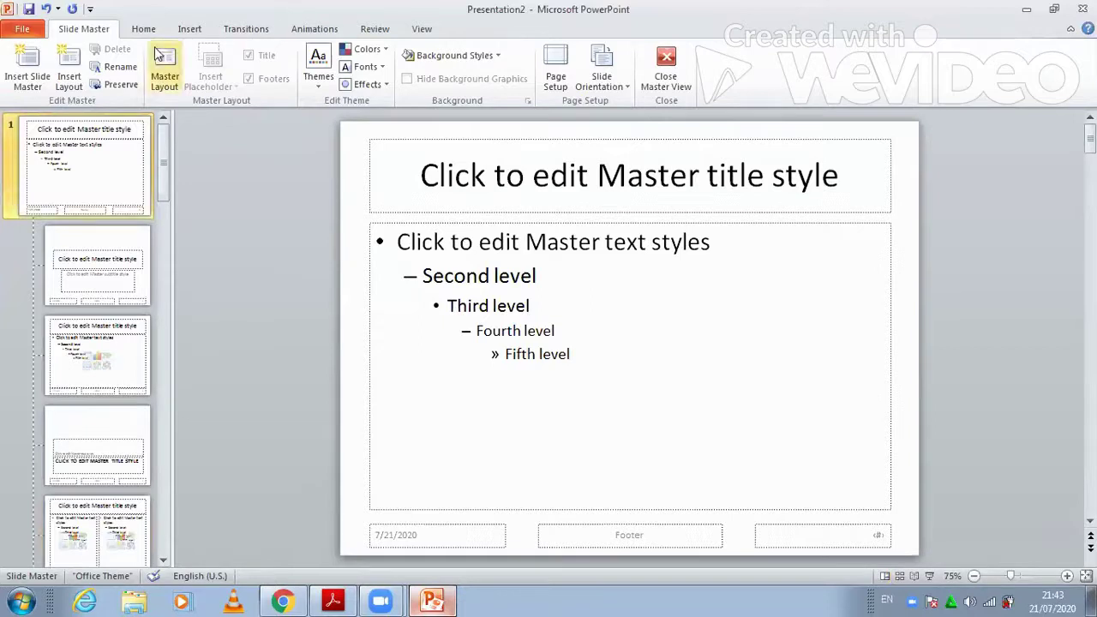
left_click(190, 29)
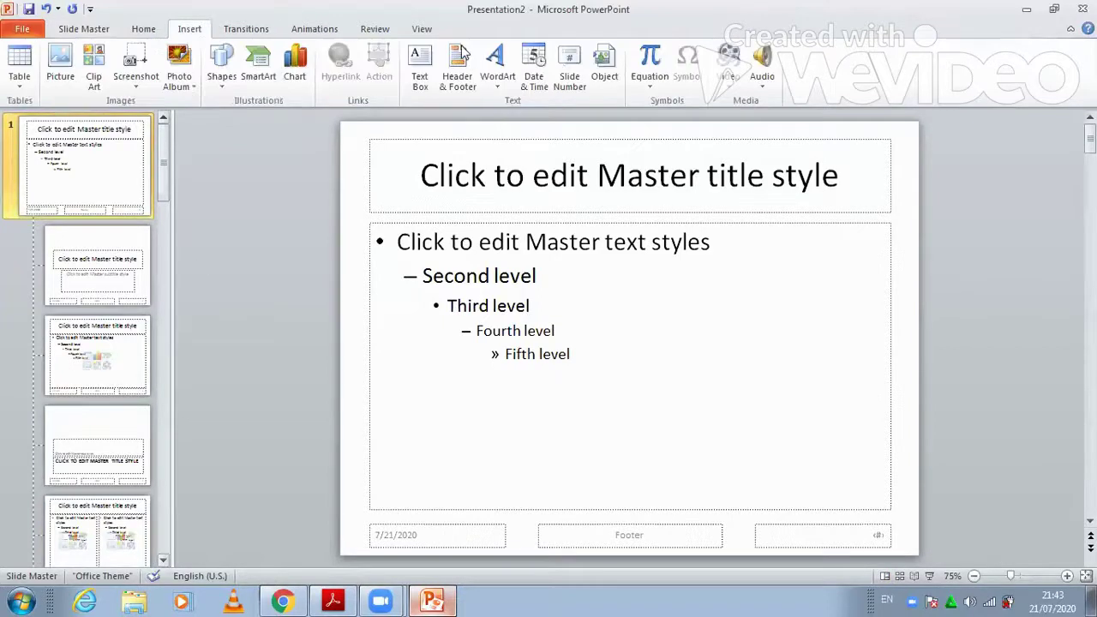
left_click(462, 53)
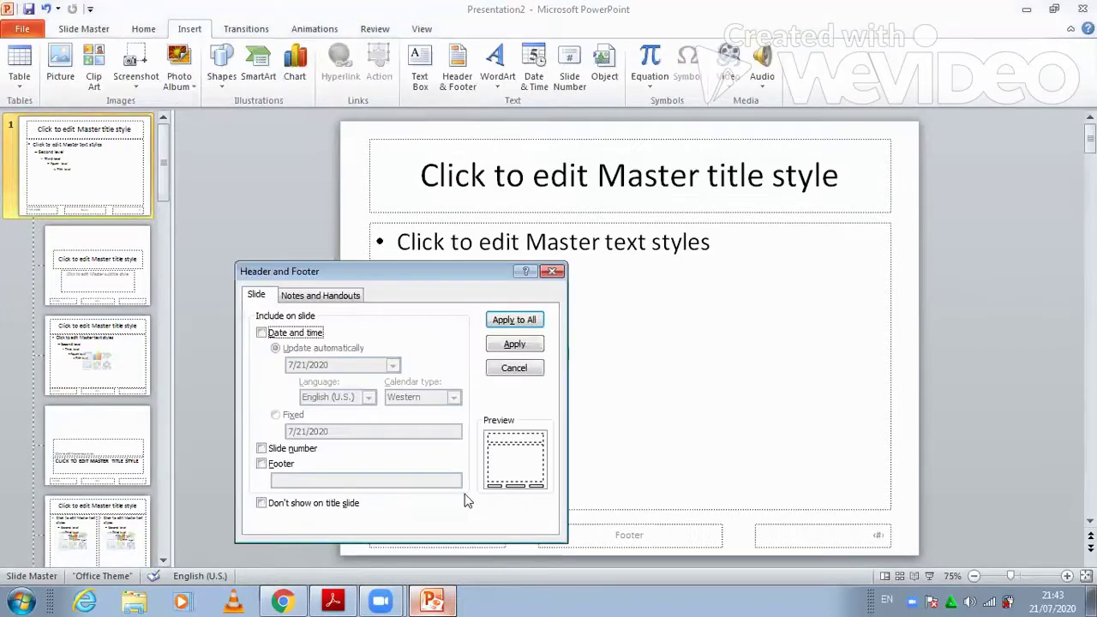
Apply slide numbers and a footer with the candidate's name and number to all slides, then delete the master's date placeholder
left_click(262, 448)
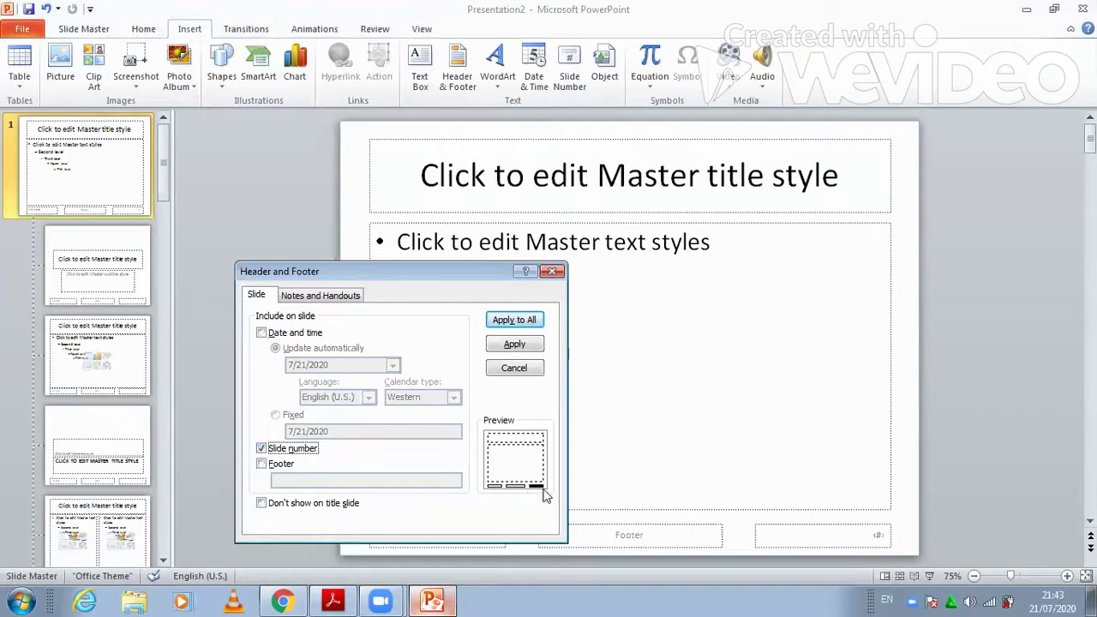
left_click(261, 464)
left_click(333, 601)
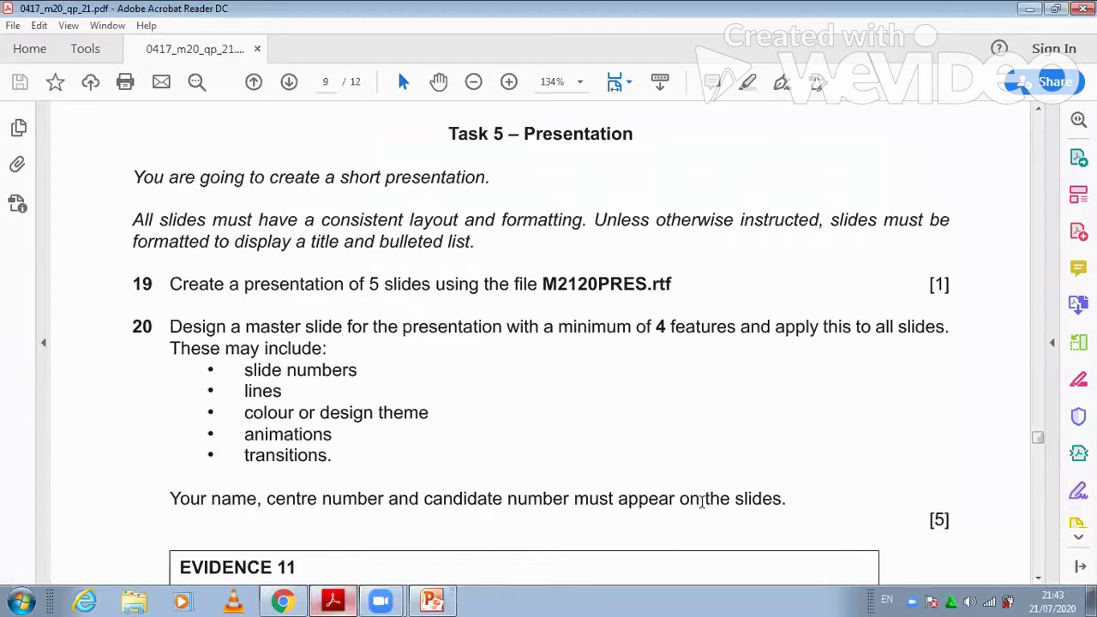
left_click(333, 599)
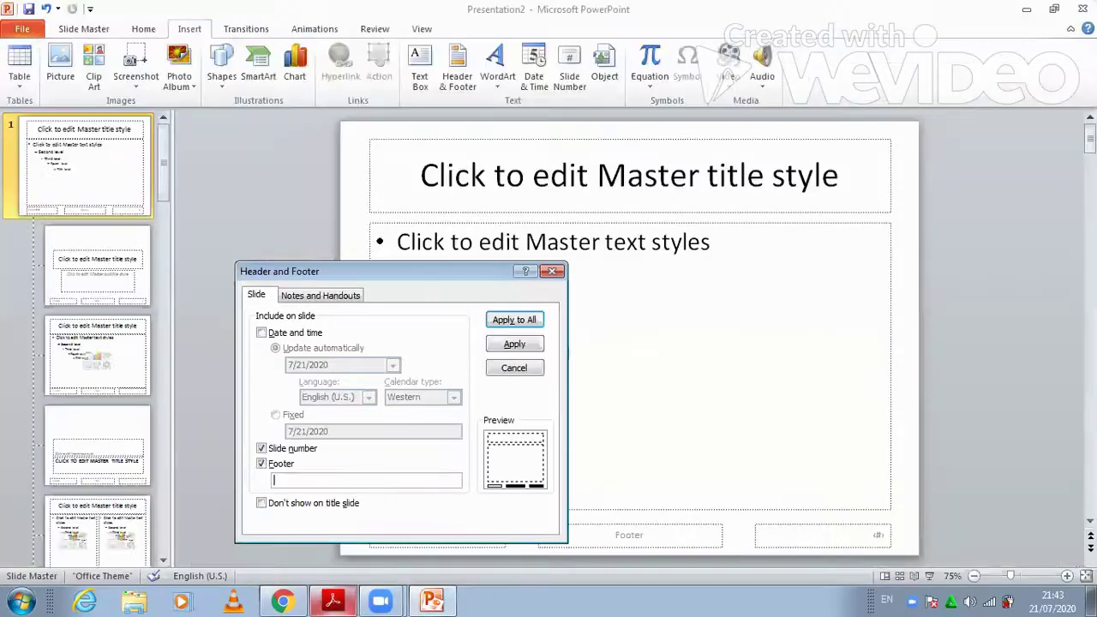
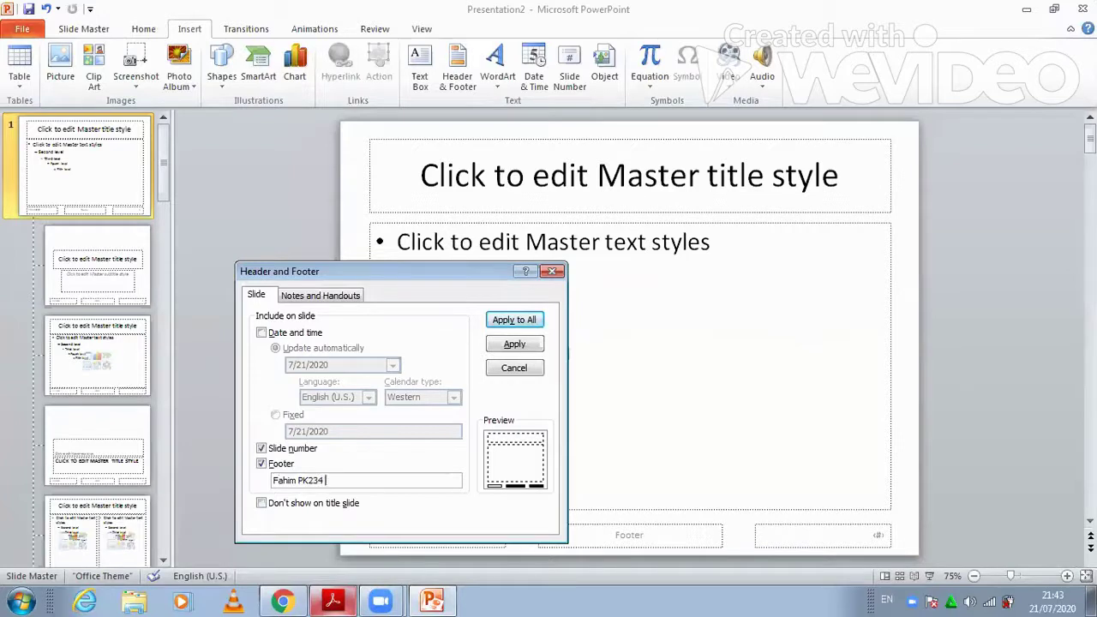
left_click(534, 320)
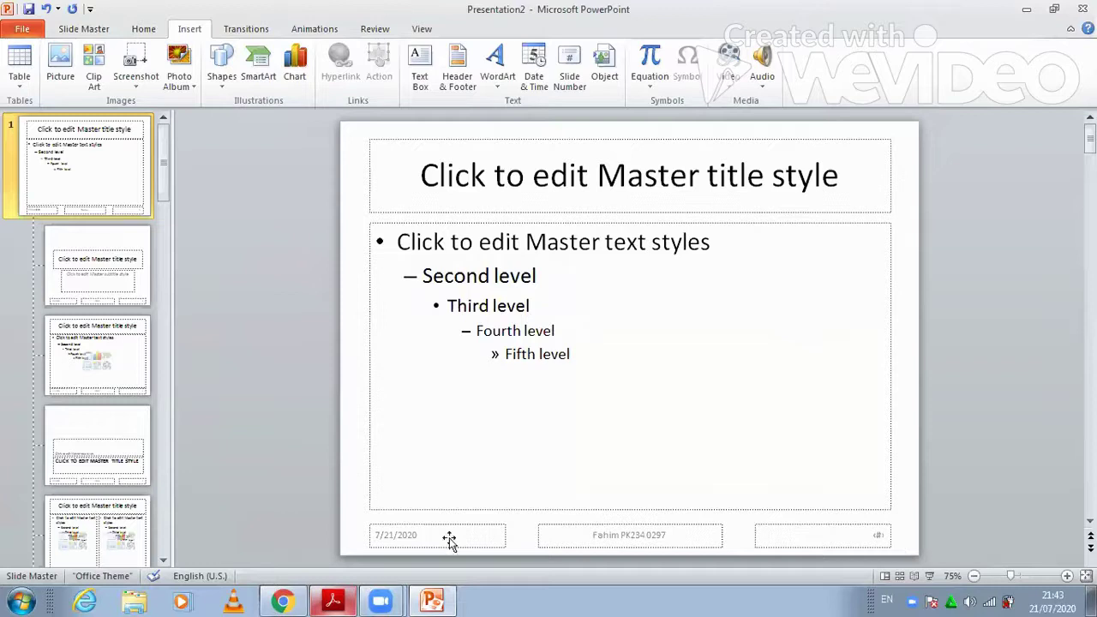
key("Tab")
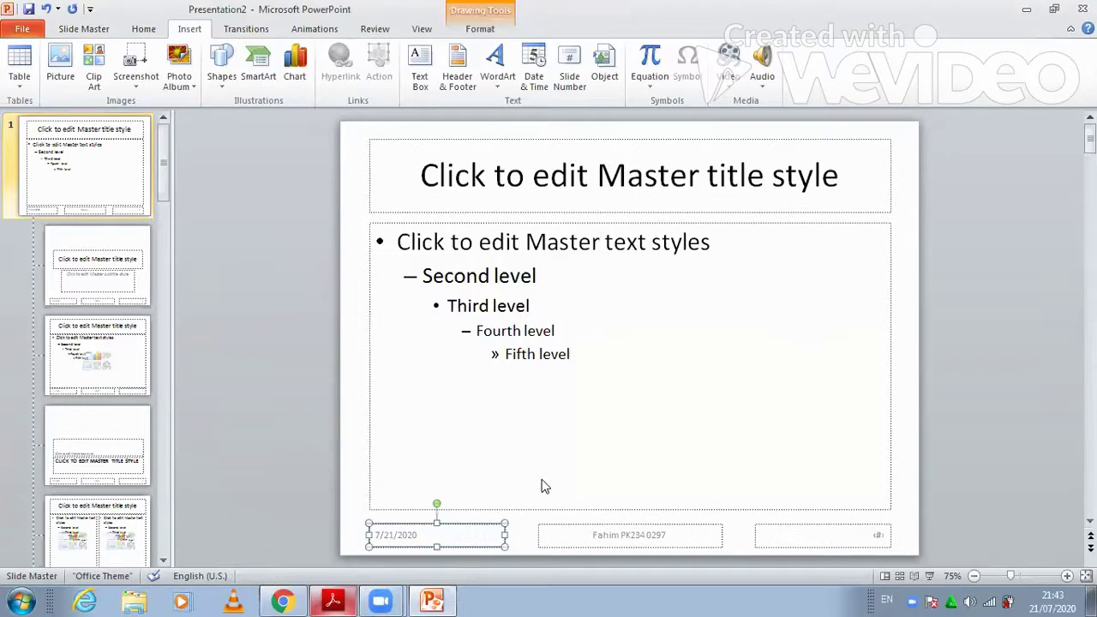
key("Delete")
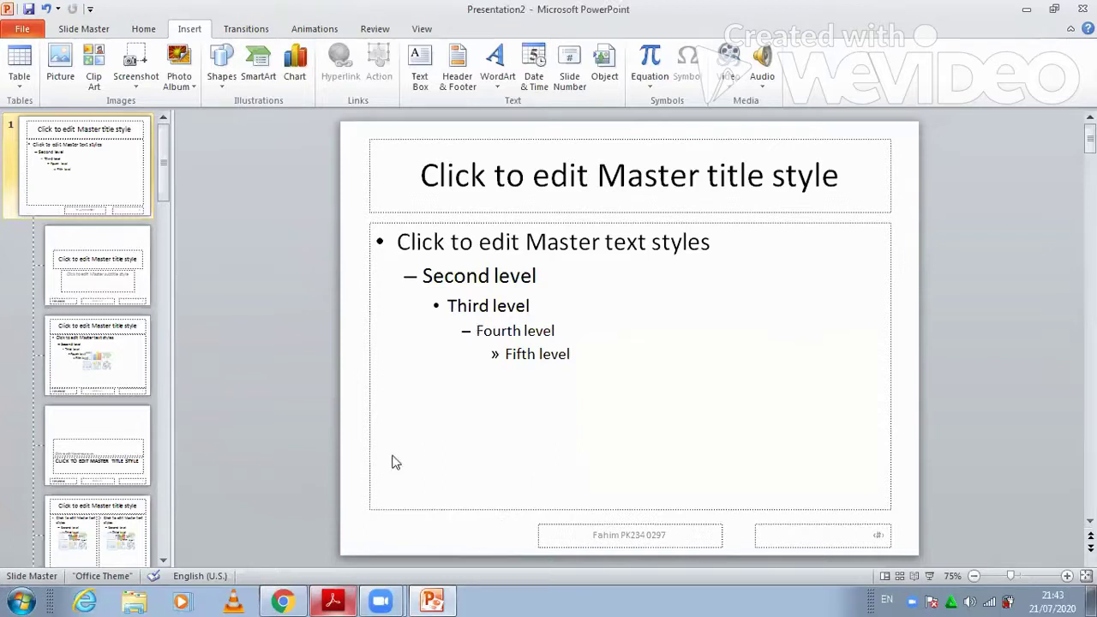
Draw a horizontal line under the master title and make it red and 3 pt thick
left_click(221, 69)
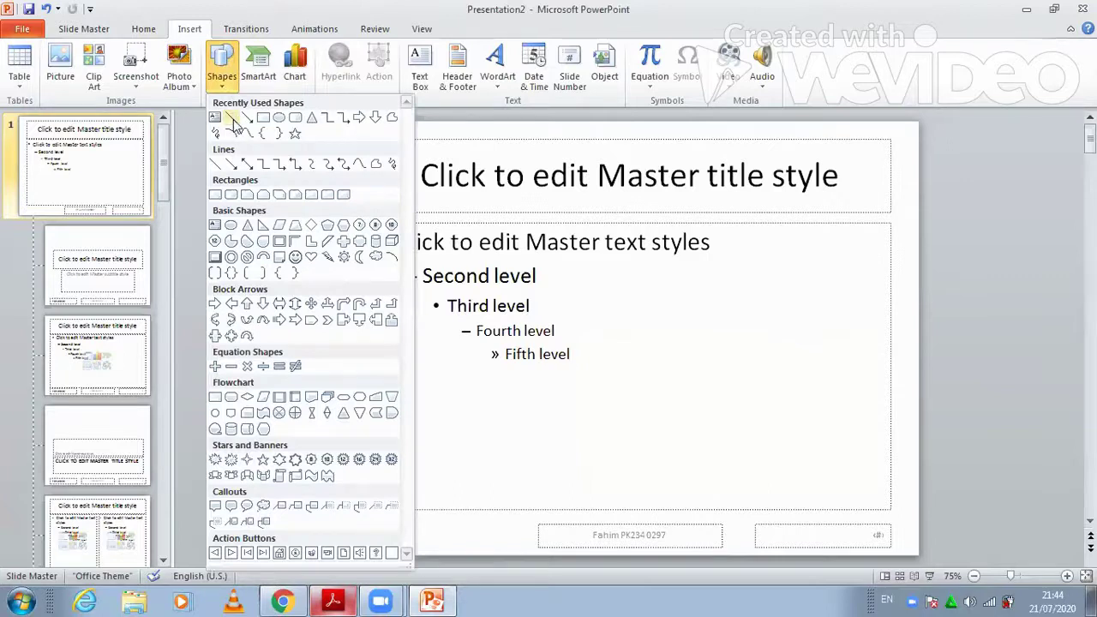
left_click(232, 119)
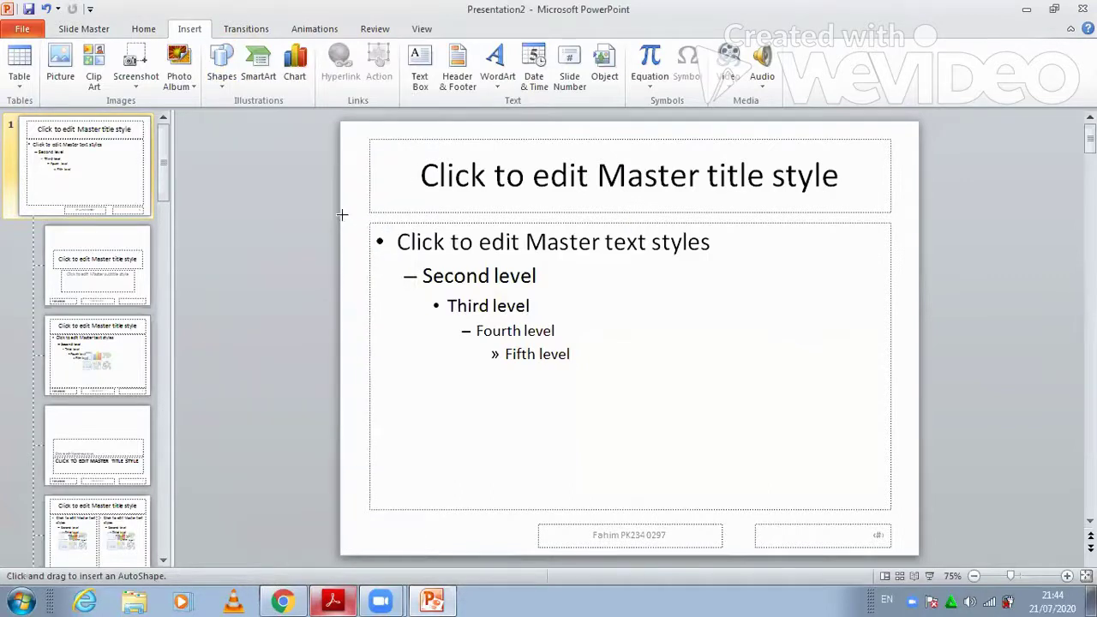
left_click_drag(455, 214, 920, 215)
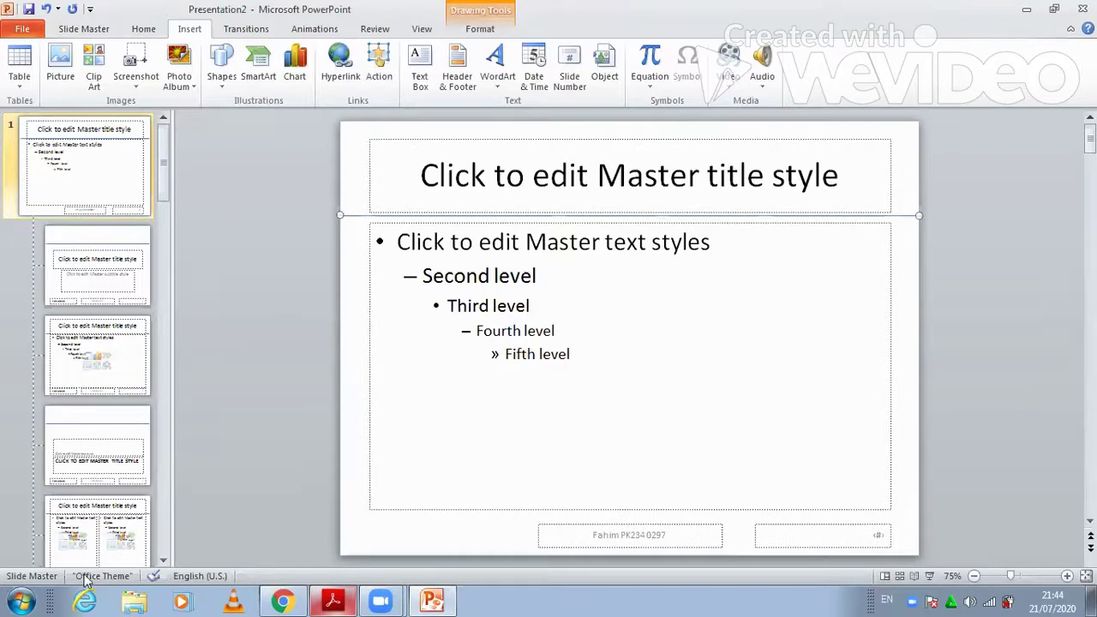
left_click(143, 28)
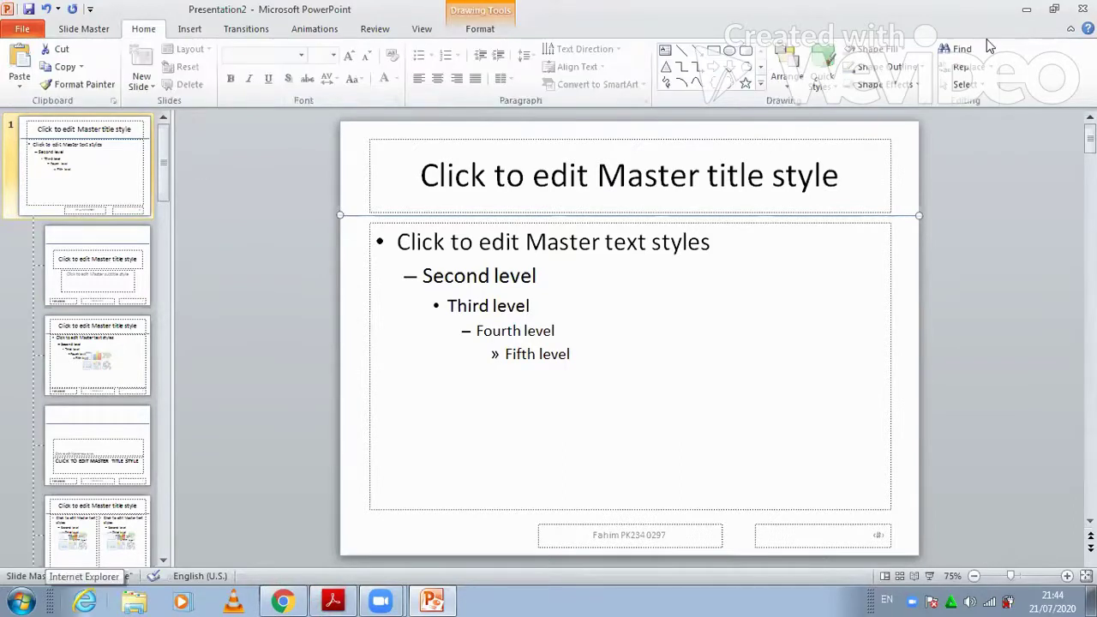
left_click(922, 72)
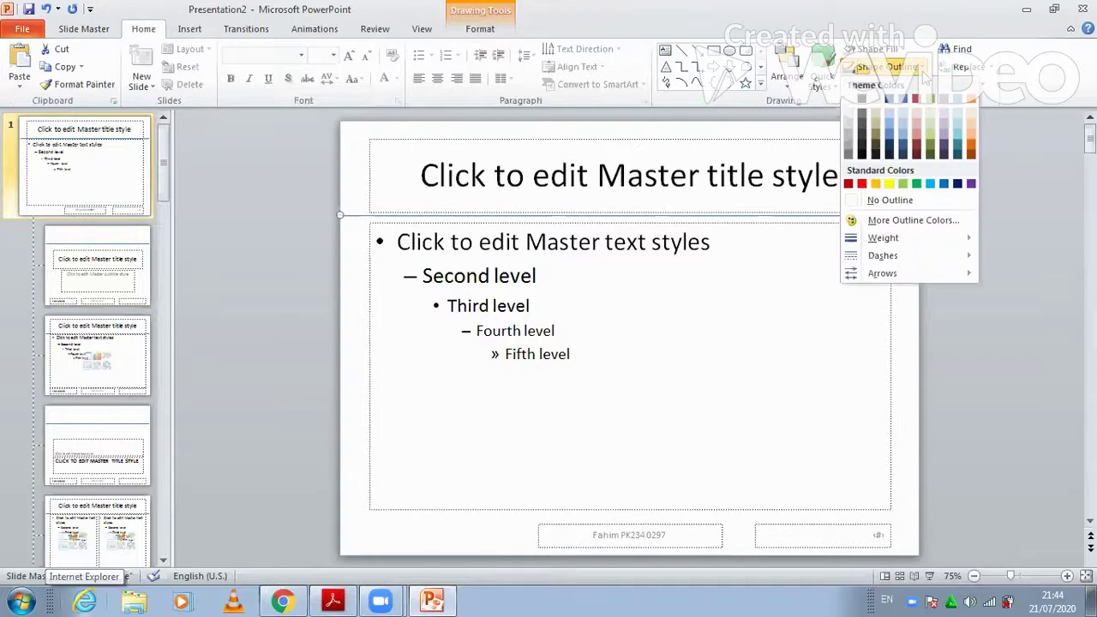
left_click(862, 183)
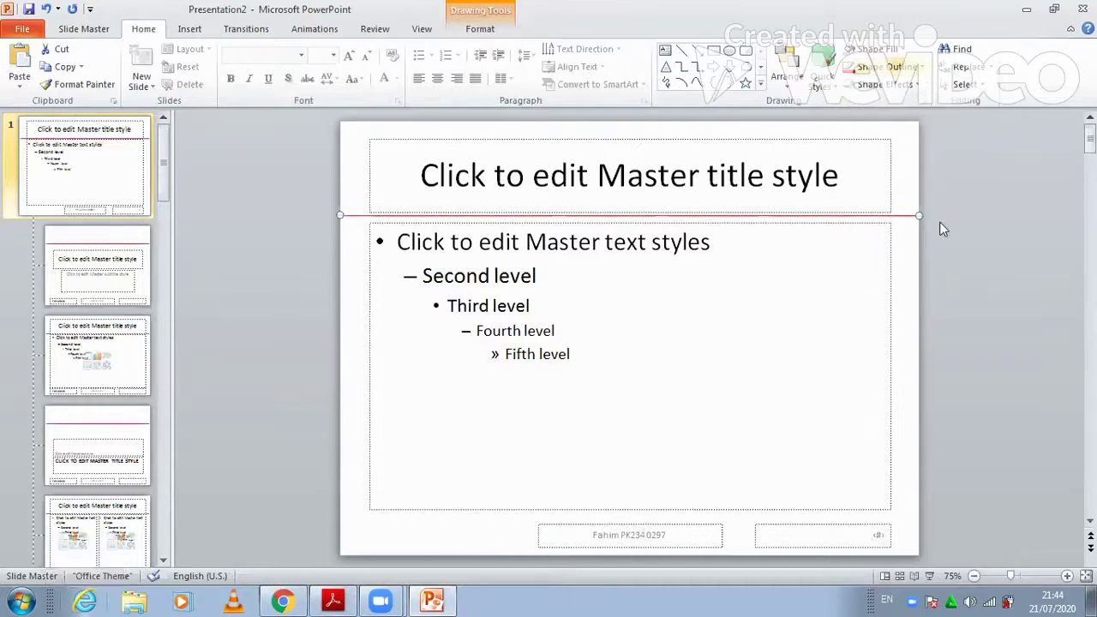
left_click(892, 67)
mouse_move(883, 237)
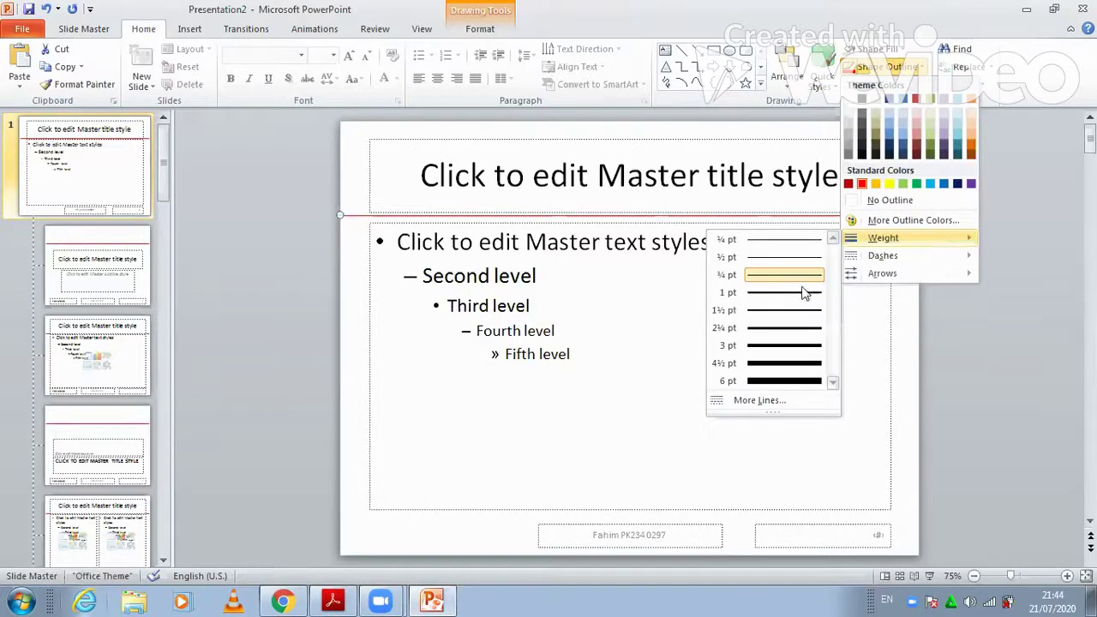
left_click(789, 346)
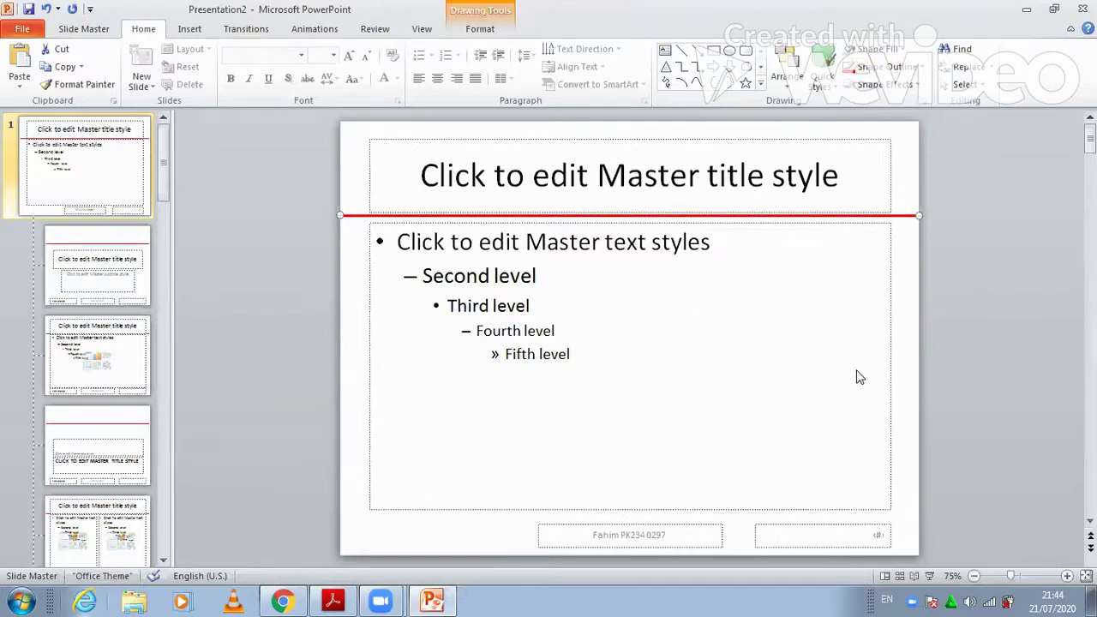
Add a vertical line near the master's right edge and make it red and 3 pt thick
left_click(189, 29)
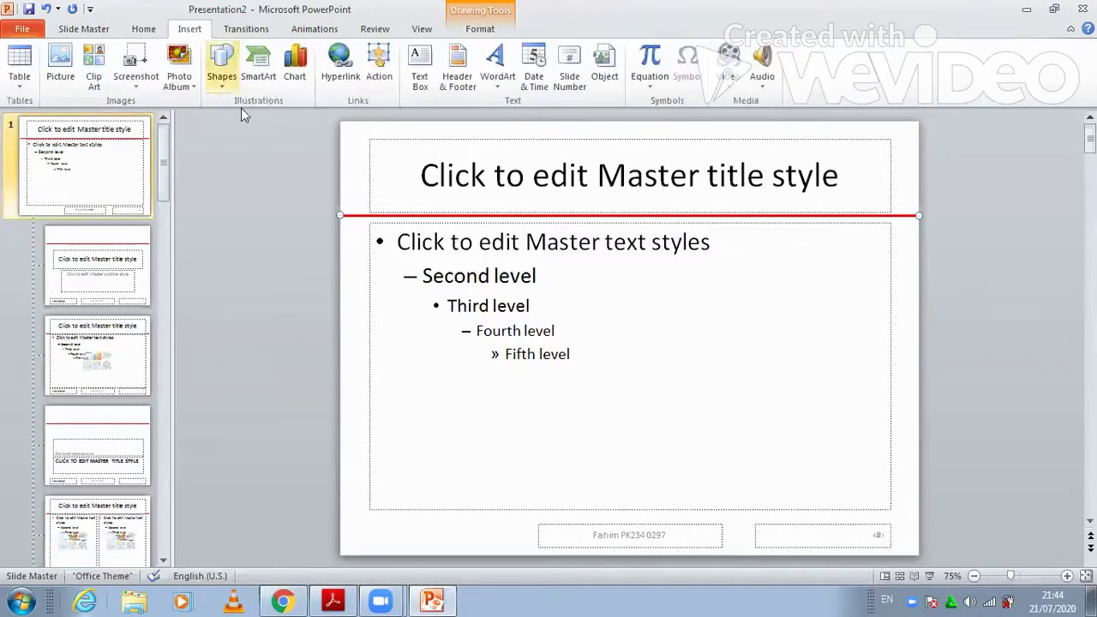
left_click(222, 75)
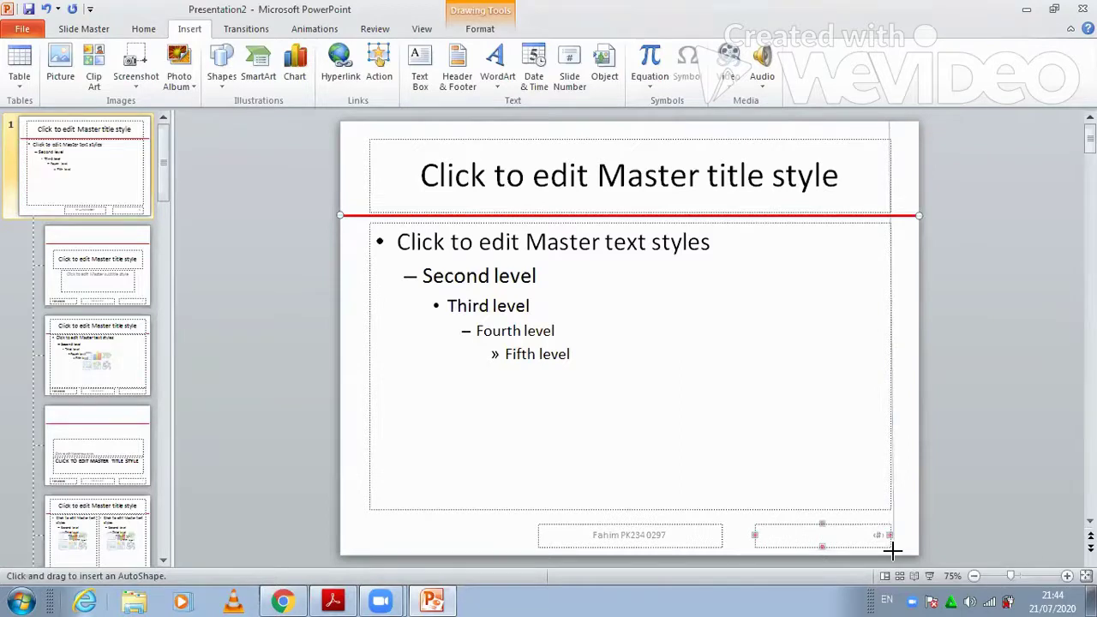
key("Escape")
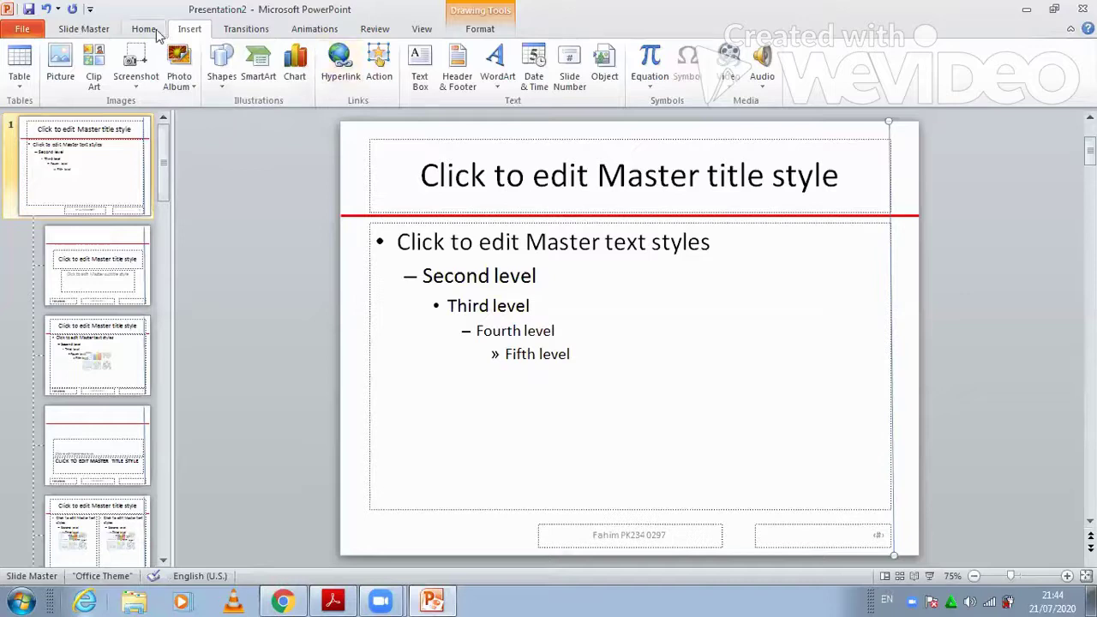
scroll(900, 73, "up", 1)
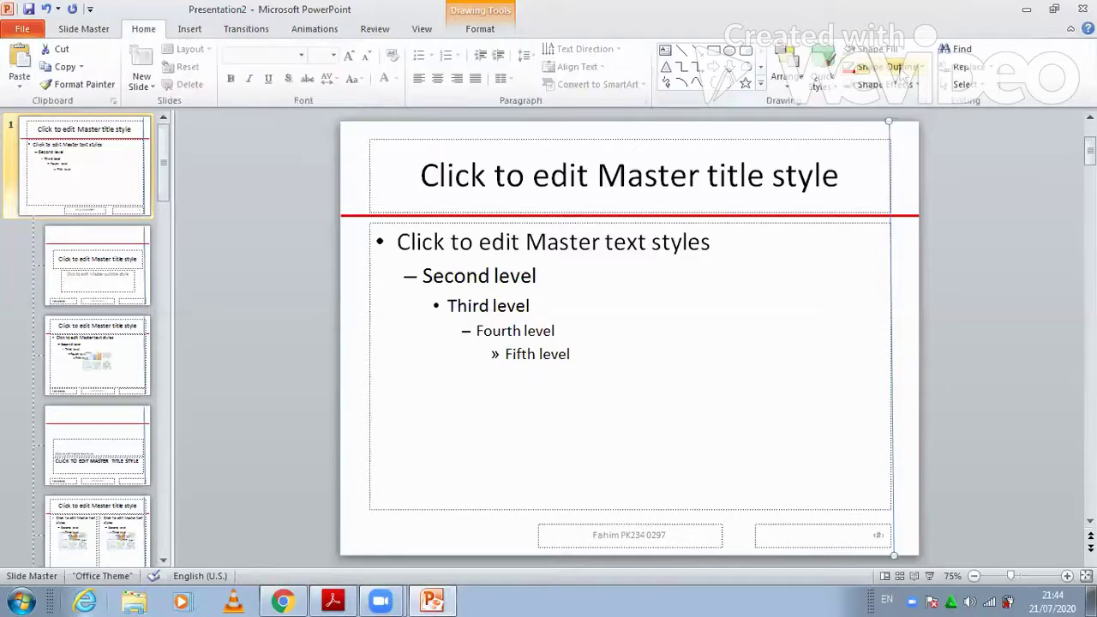
left_click(901, 72)
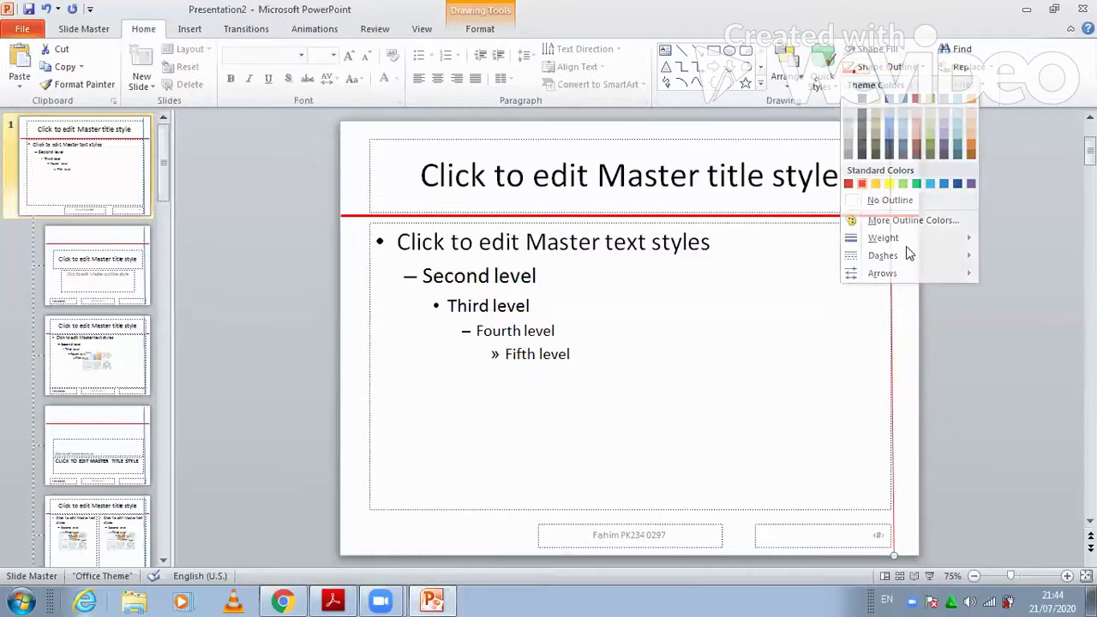
left_click(918, 96)
left_click(925, 72)
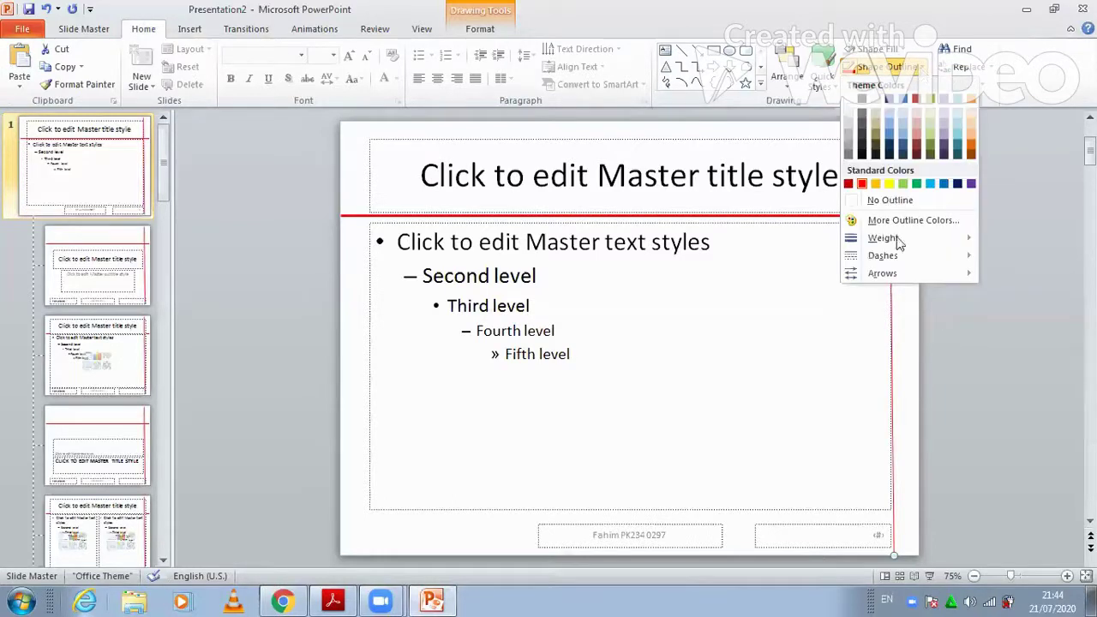
mouse_move(888, 239)
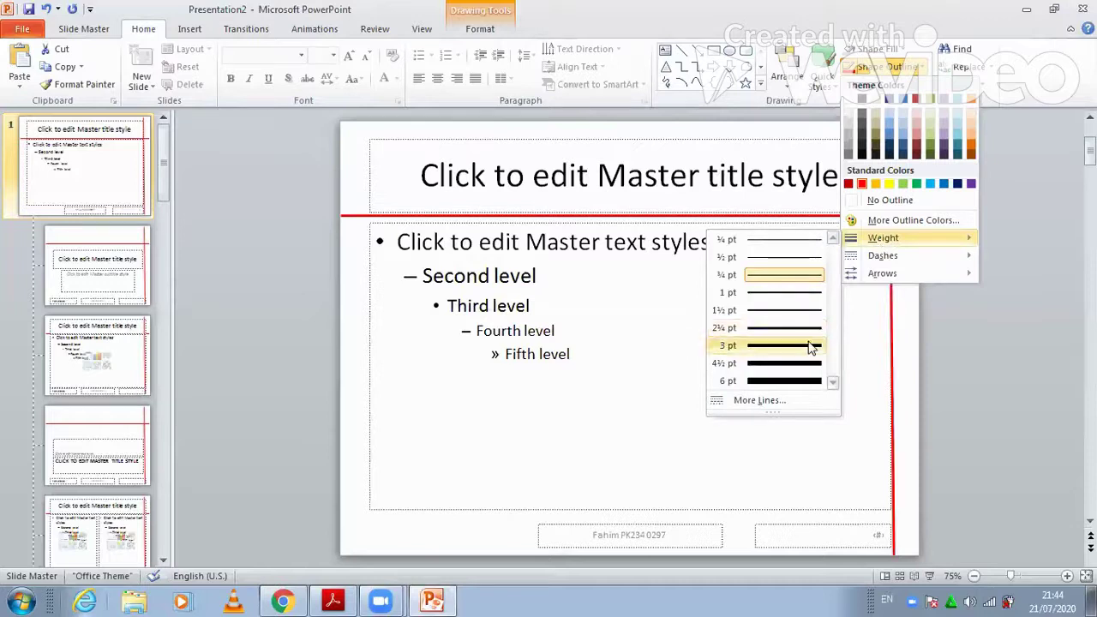
left_click(811, 346)
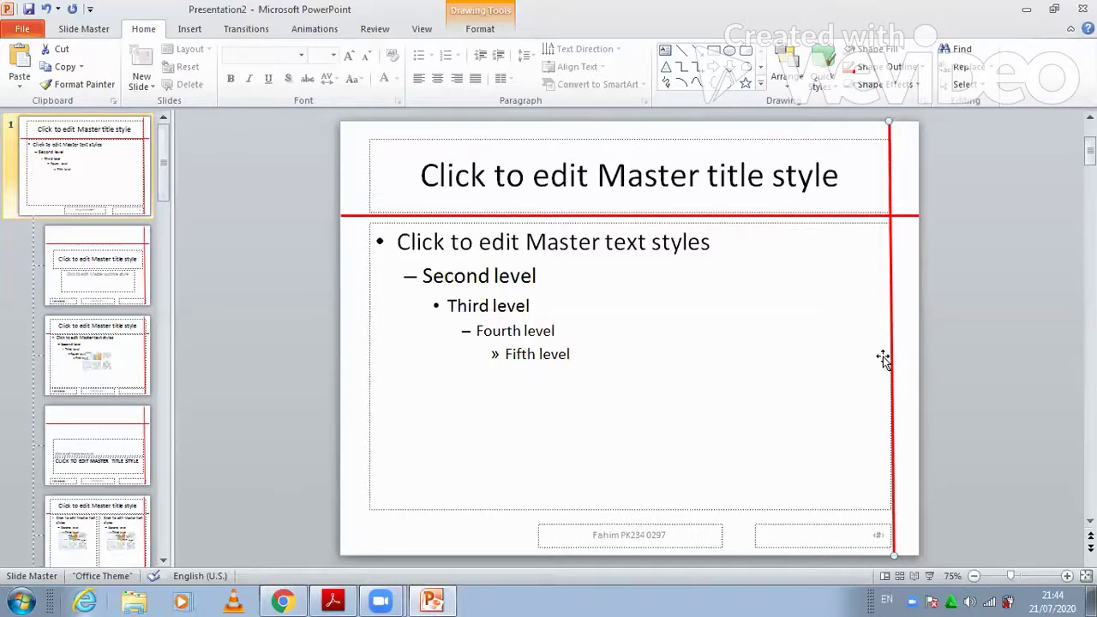
left_click(433, 600)
left_click(433, 601)
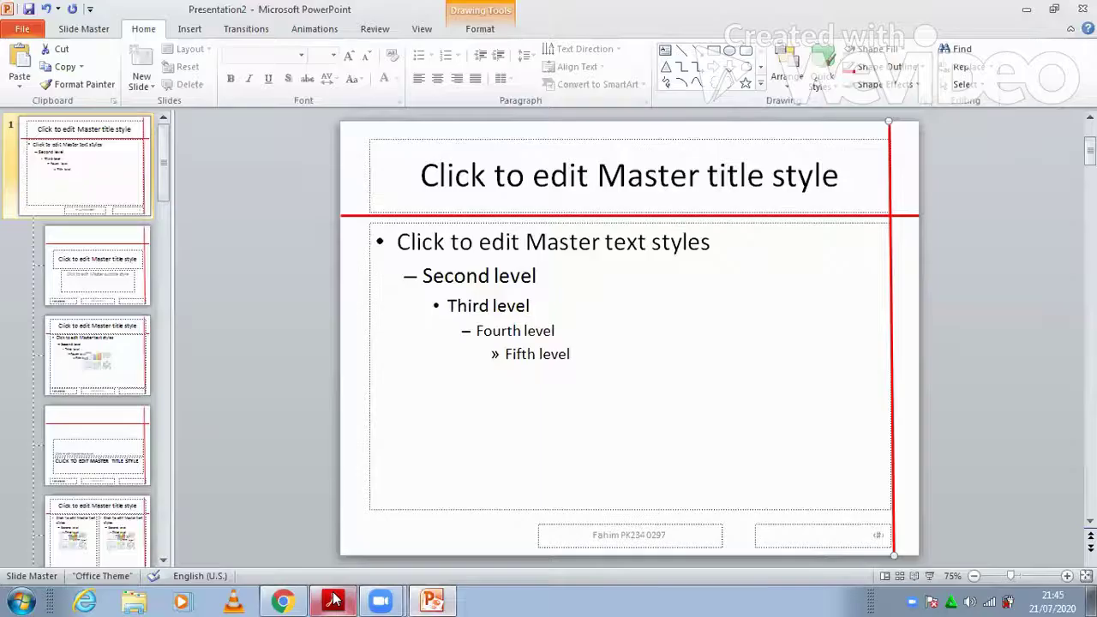
key("alt+Tab")
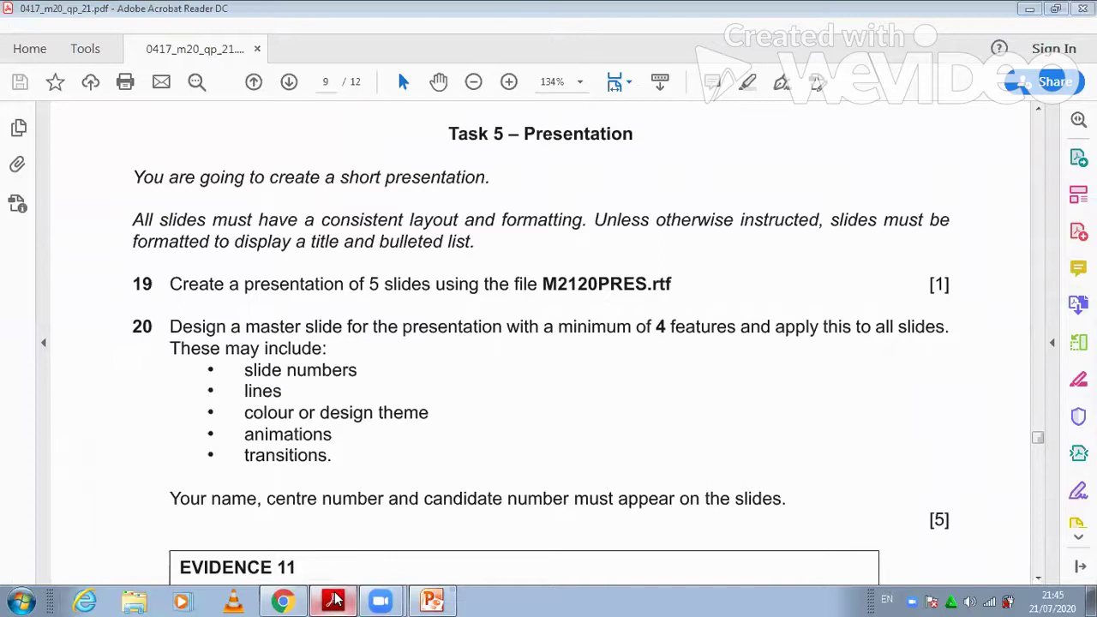
left_click(431, 601)
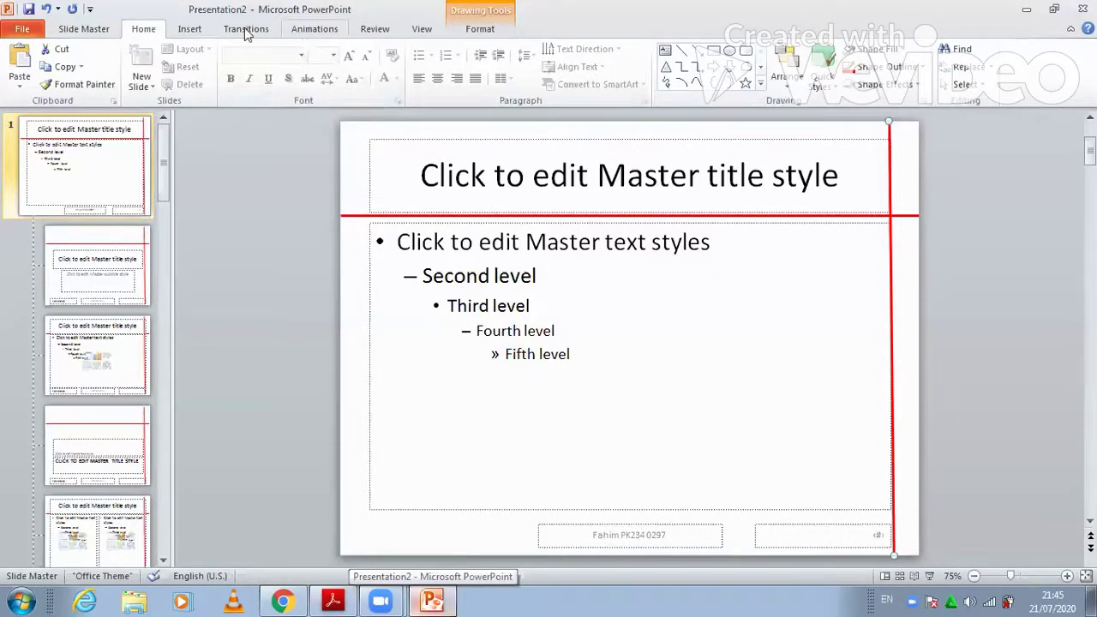
Look over the Animations tab, then select and deselect the master's text and title placeholders
left_click(312, 31)
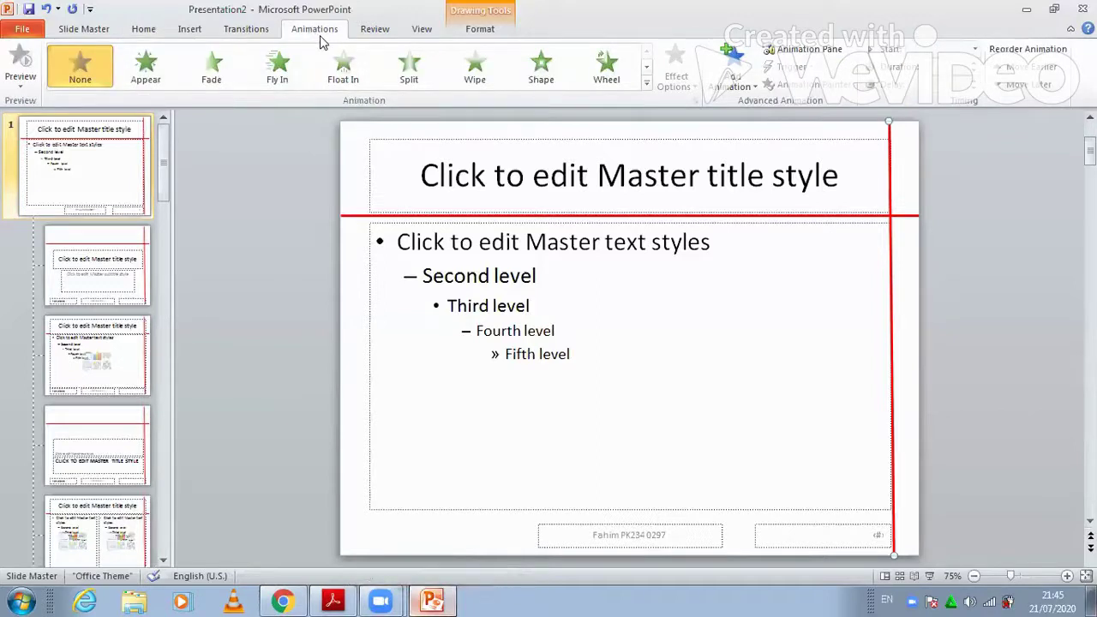
left_click(146, 29)
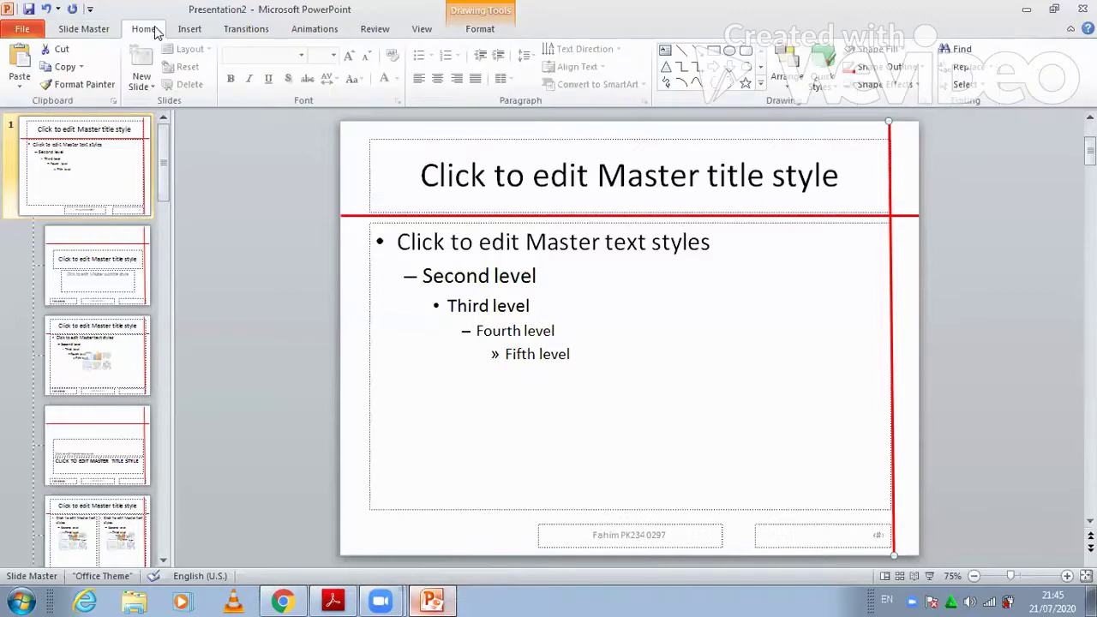
left_click(467, 271)
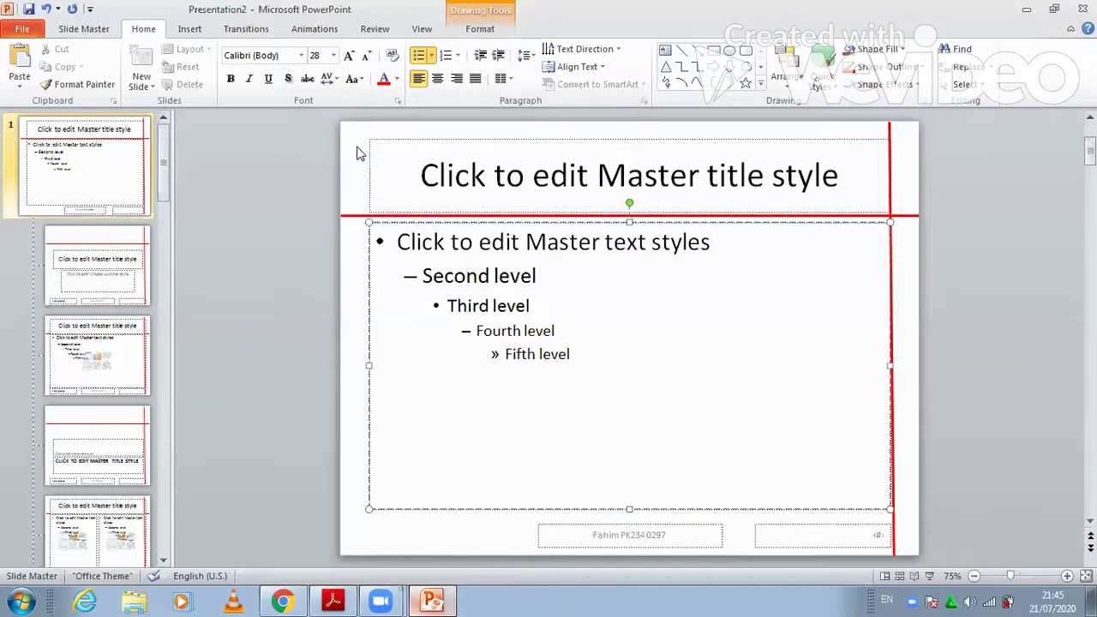
left_click(344, 153)
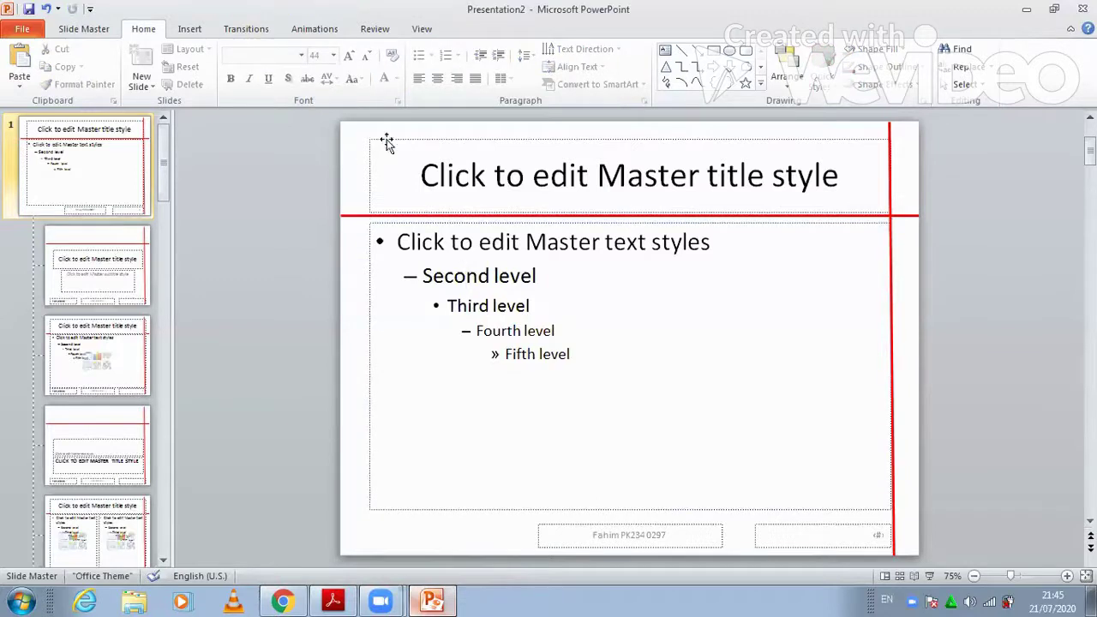
left_click(364, 152)
left_click(360, 160)
Apply the Push transition to the slide master
left_click(253, 36)
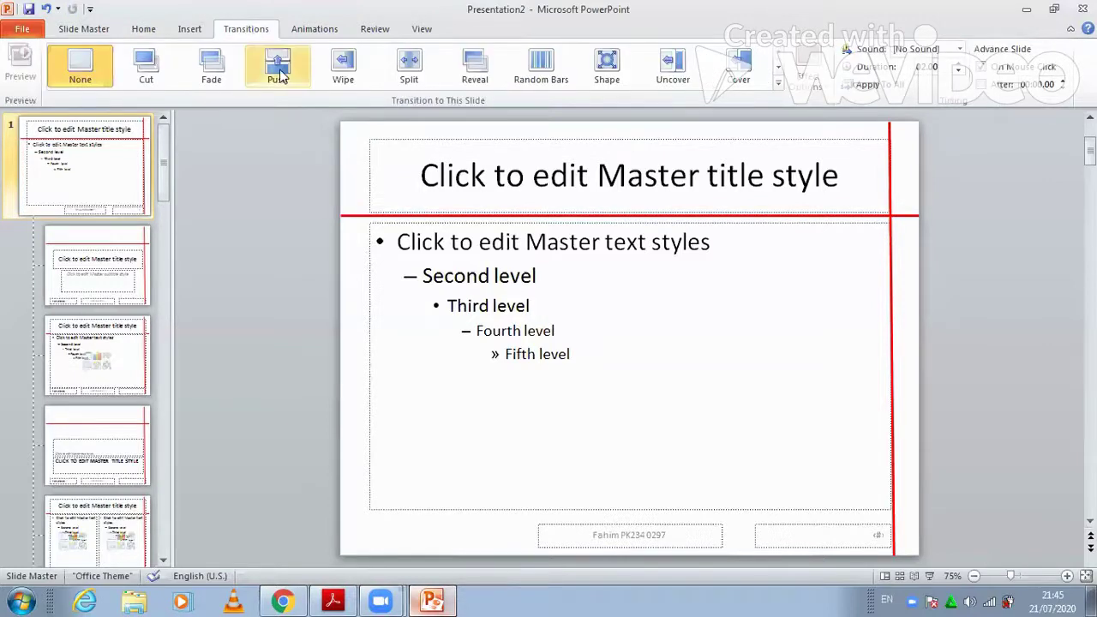
left_click(279, 68)
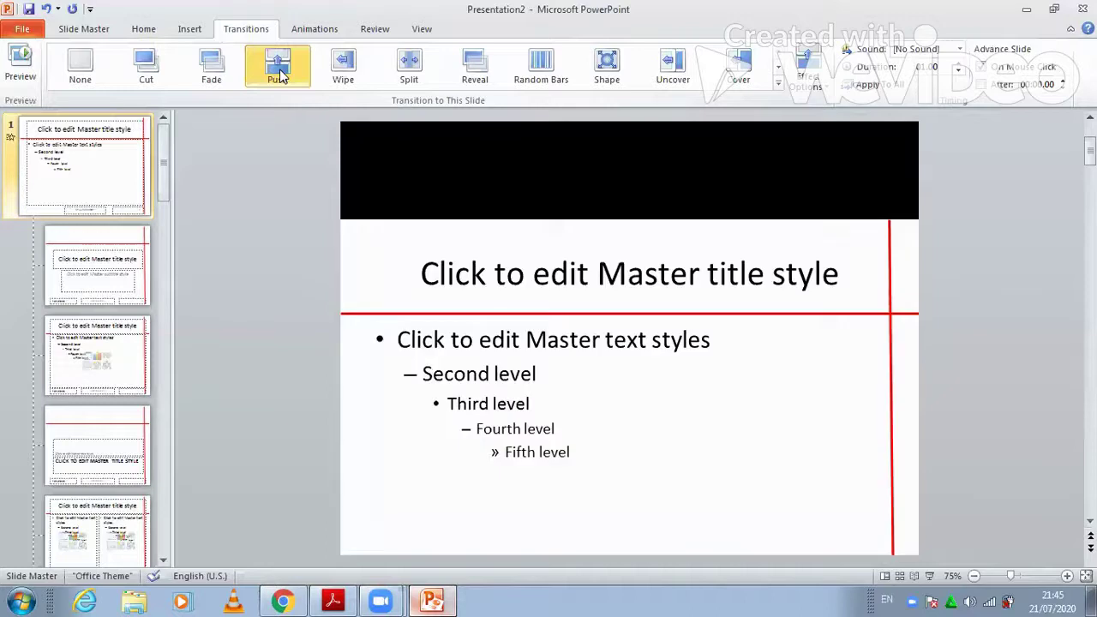
left_click(315, 28)
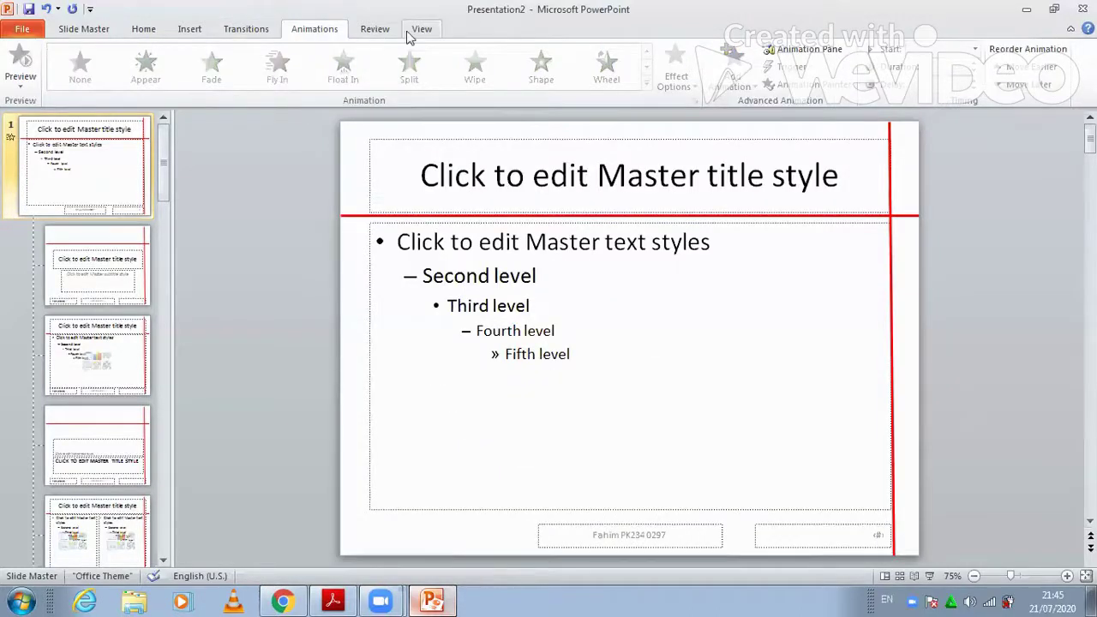
scroll(433, 34, "down", 1)
scroll(433, 34, "down", 1)
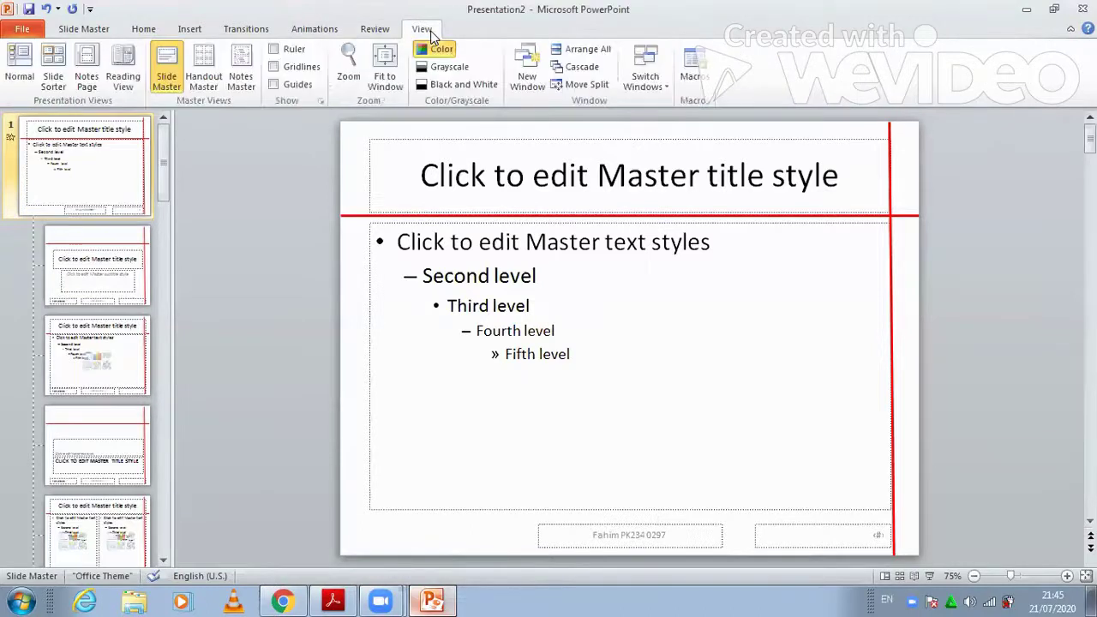